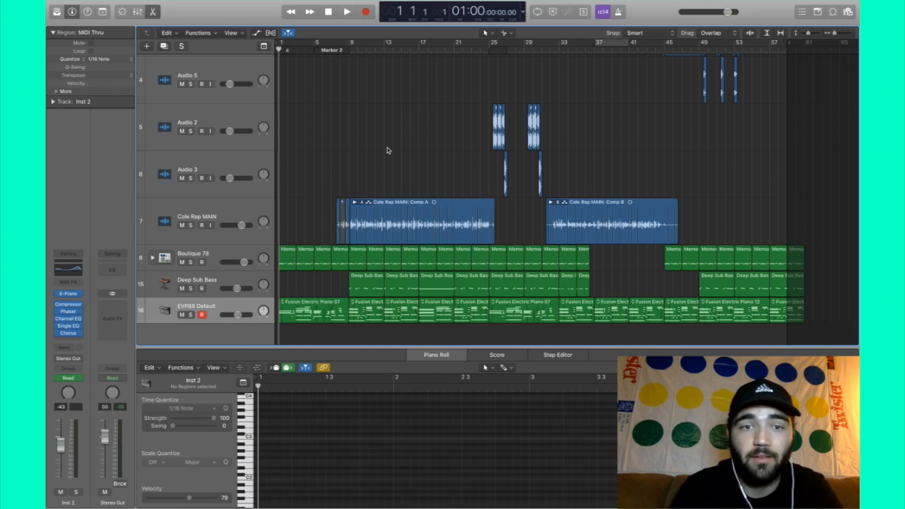
- Listen to the December Ceilings track on your own SoundCloud profile, then return to Logic
key("ctrl+Left")
left_click(375, 496)
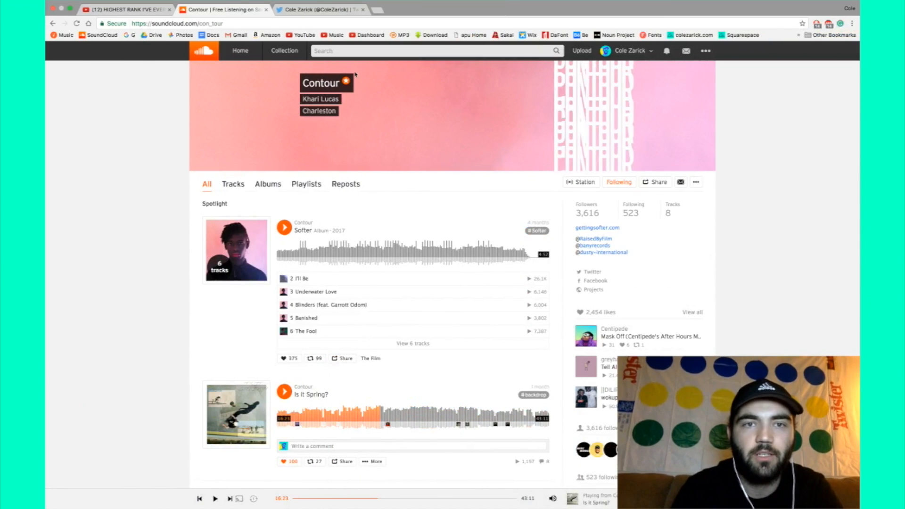
left_click(628, 51)
left_click(624, 70)
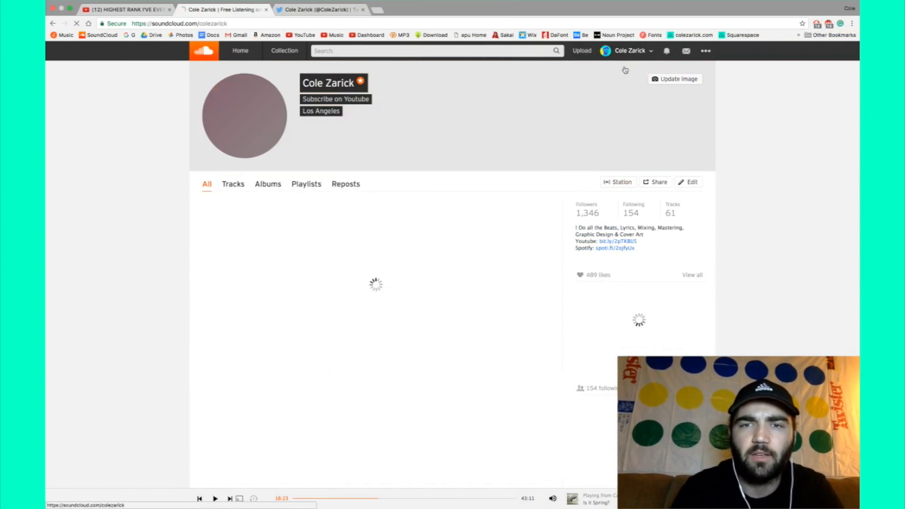
scroll(291, 362, "down", 2)
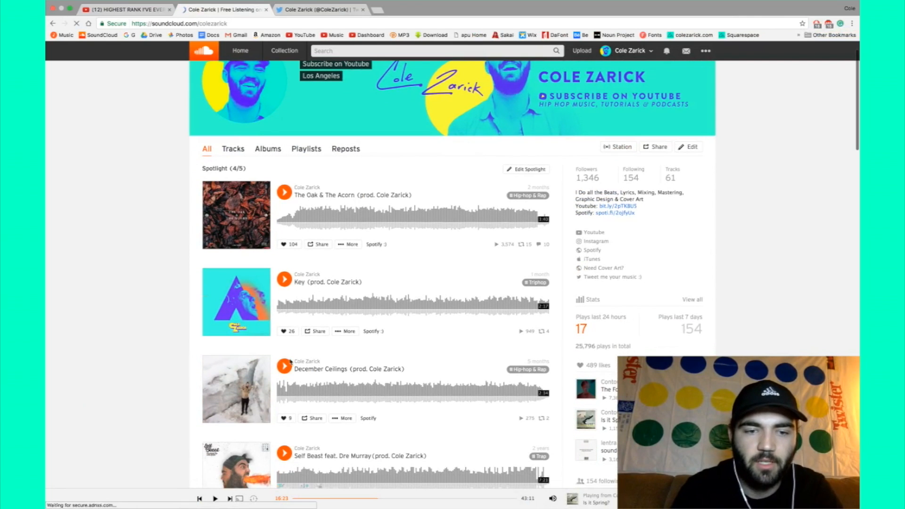
left_click(285, 366)
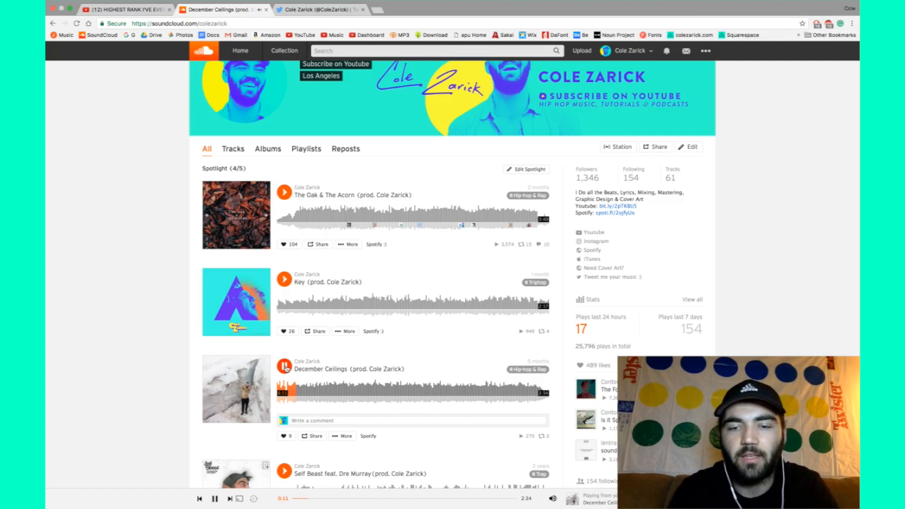
left_click(284, 366)
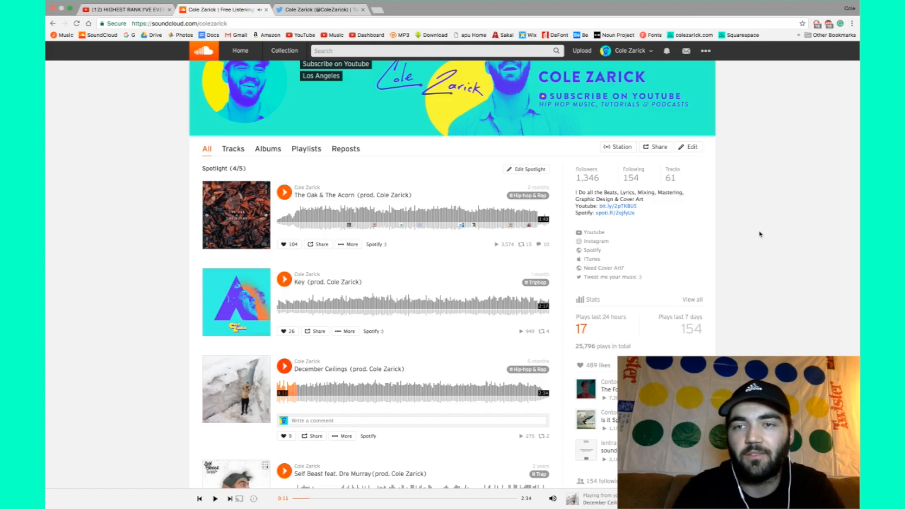
key("ctrl+Right")
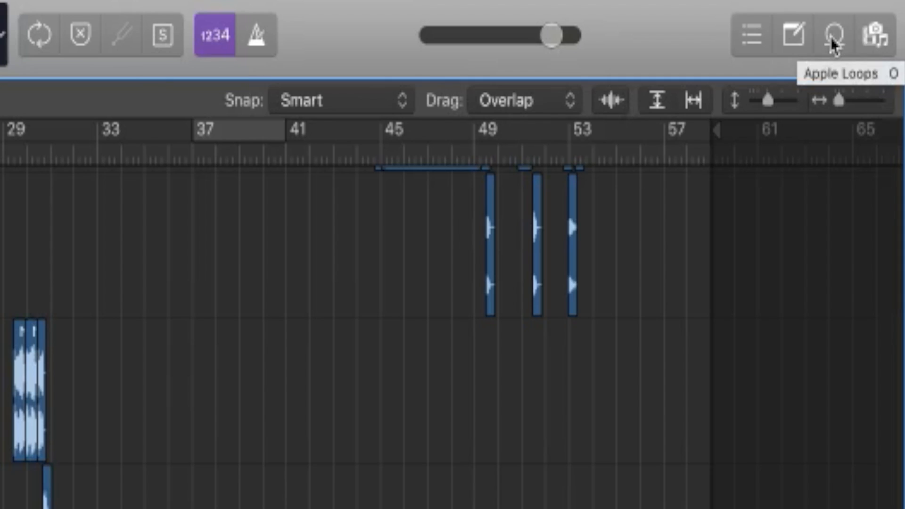
- Open the Apple Loops library and try the Bass, Piano, Acoustic and Intense keyword filters
left_click(832, 13)
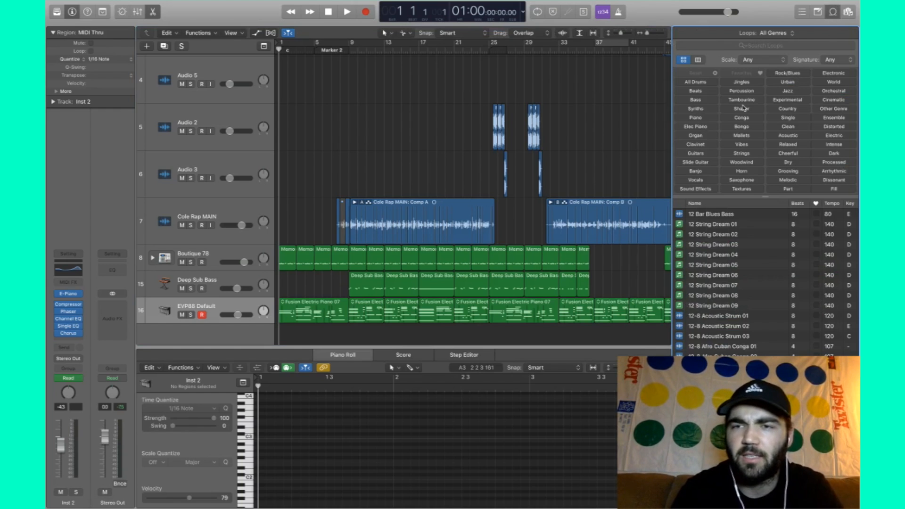
left_click(695, 100)
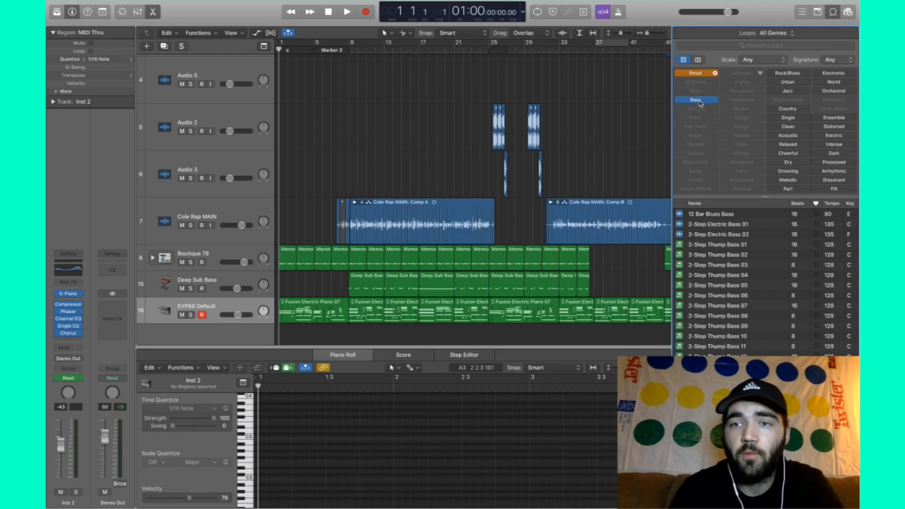
left_click(702, 100)
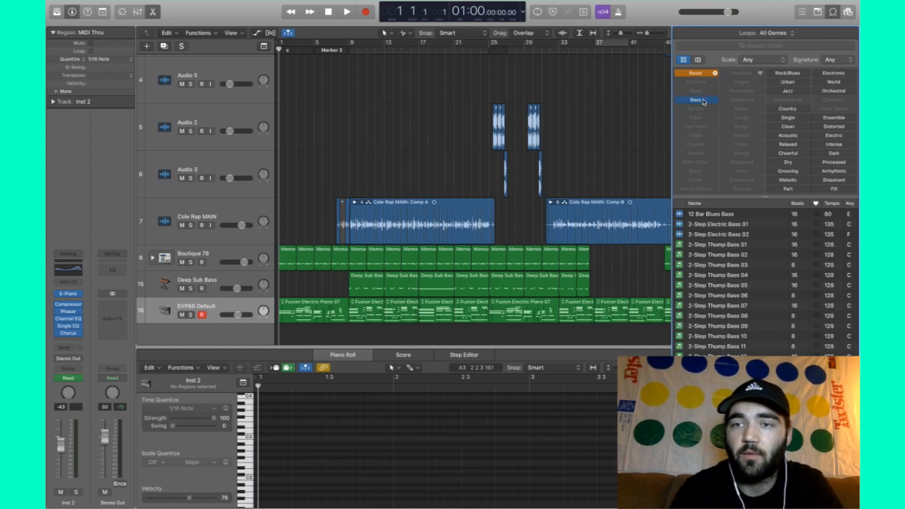
left_click(699, 118)
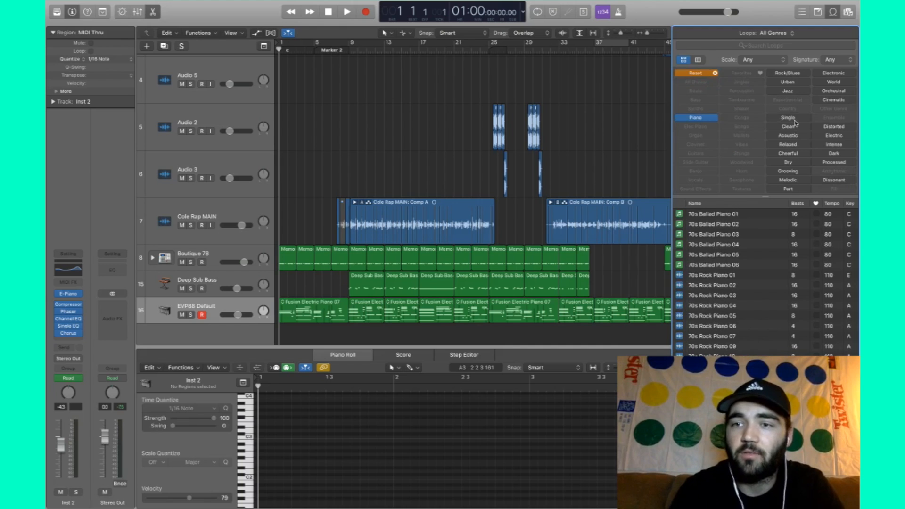
left_click(794, 136)
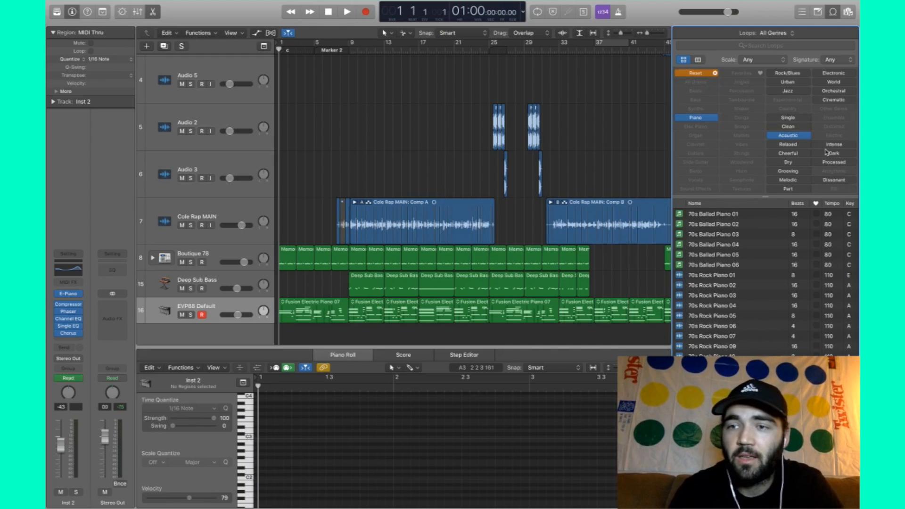
left_click(844, 146)
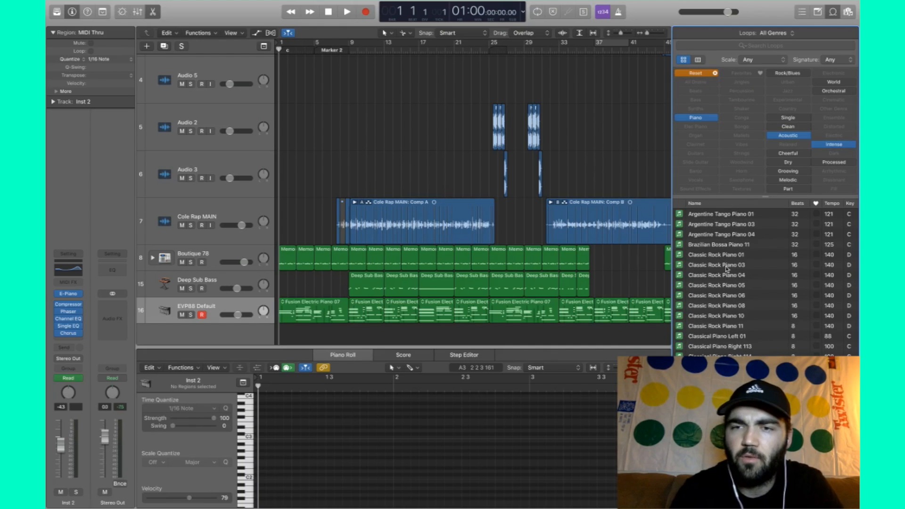
scroll(733, 254, "down", 10)
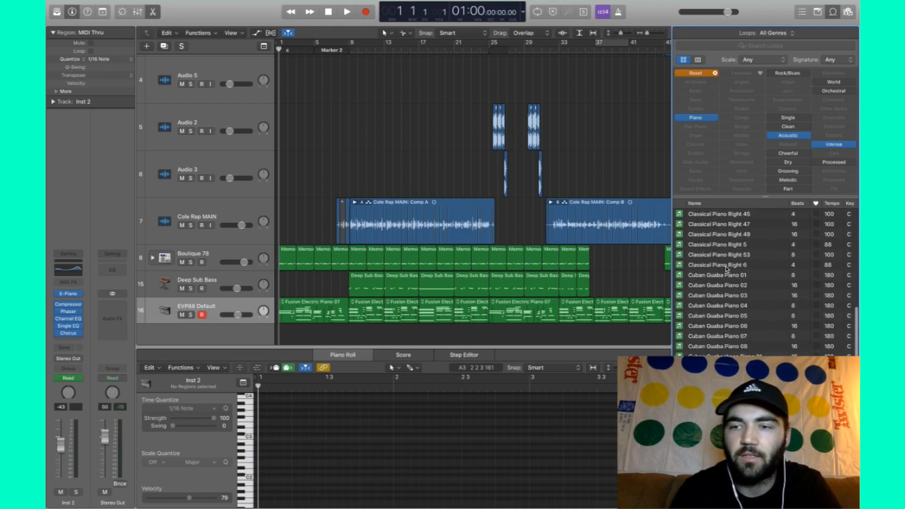
scroll(726, 269, "up", 5)
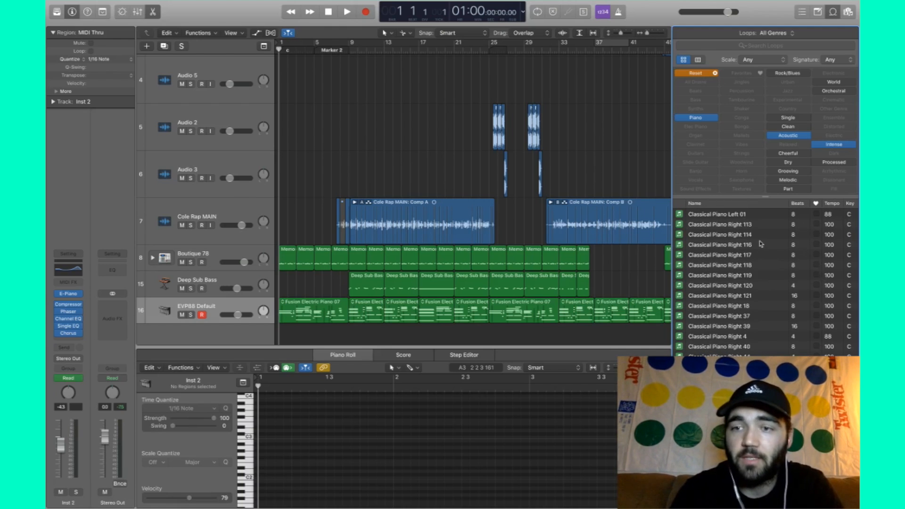
- Remove the Piano, Acoustic and Intense filters and start playing the project
left_click(703, 119)
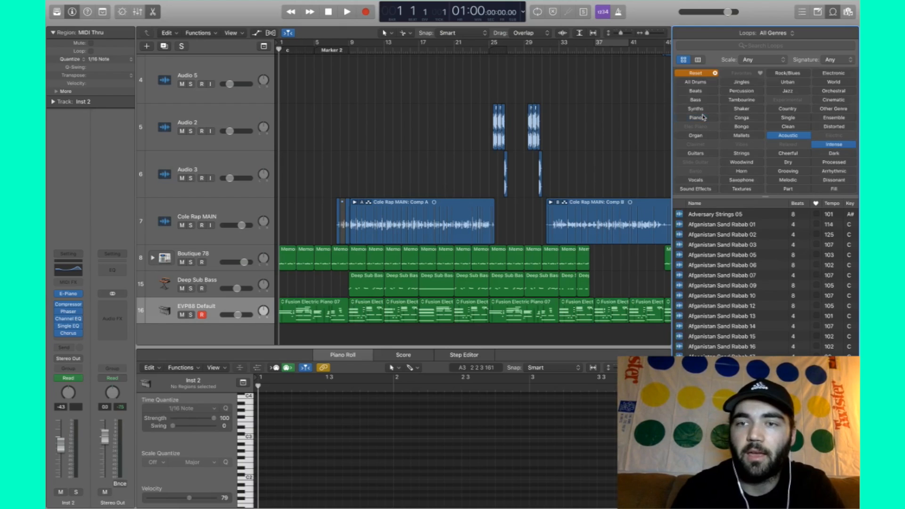
left_click(796, 135)
left_click(834, 145)
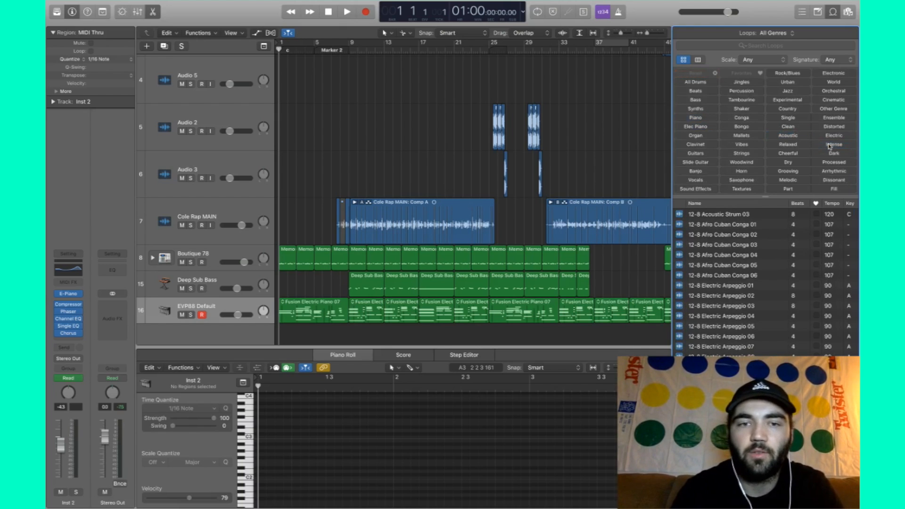
left_click(366, 188)
key("space")
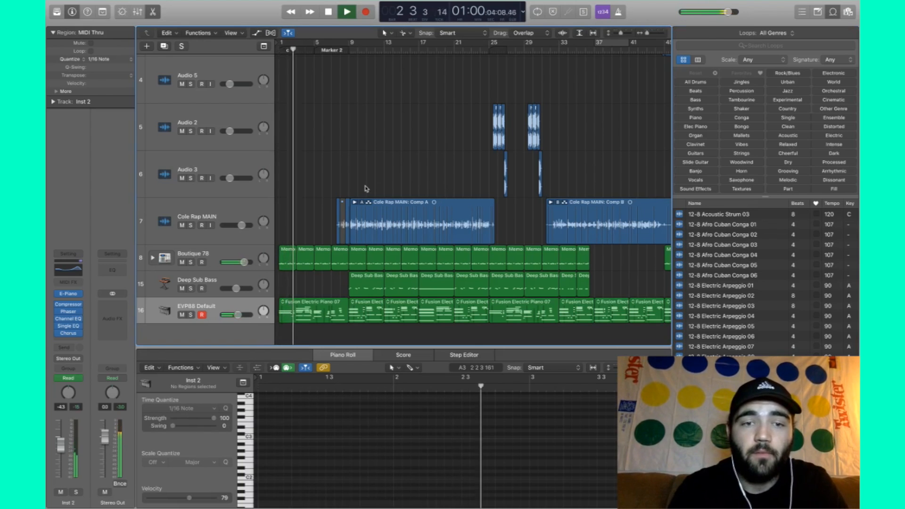
- Drag the EVP88 Default track taller, then stop playback around bar 7
scroll(366, 189, "up", 5)
scroll(356, 182, "left", 3)
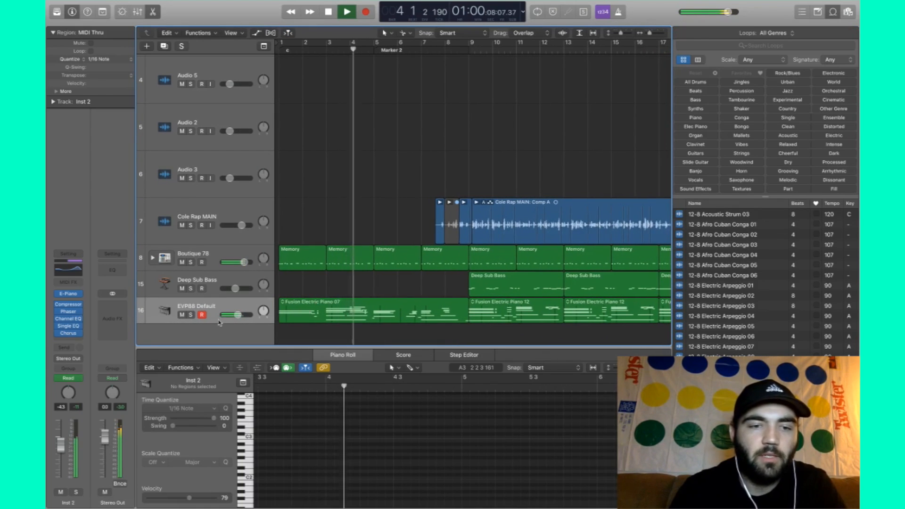
left_click_drag(220, 324, 214, 352)
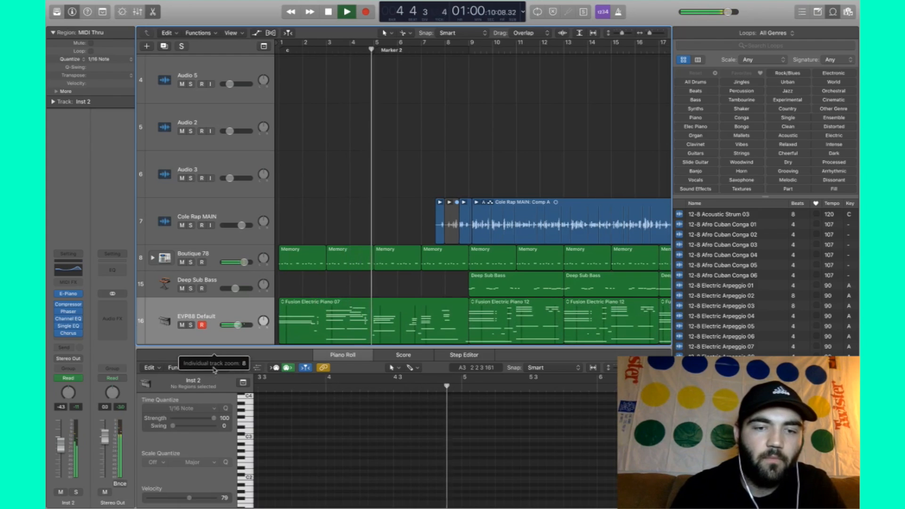
scroll(348, 178, "down", 3)
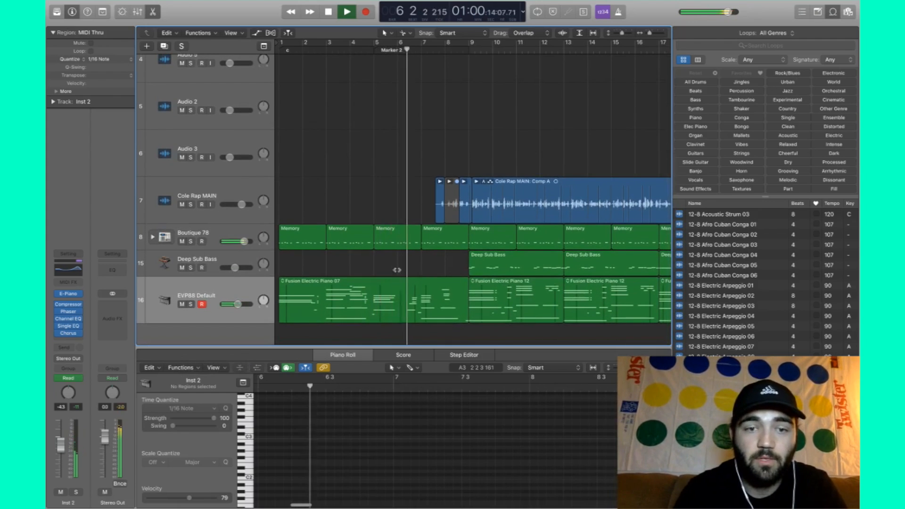
key("space")
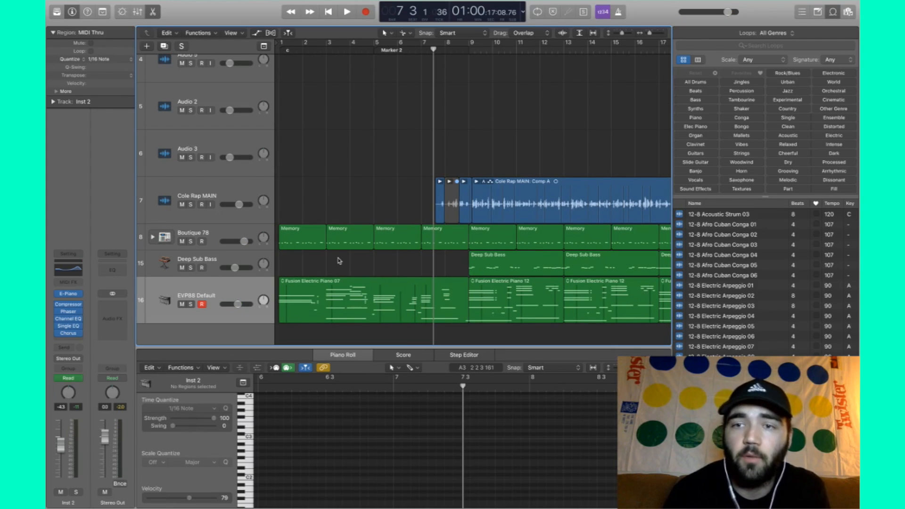
- Filter to Jazz electric piano loops, audition Fusion Electric Piano 07, and return the playhead to the start
left_click(707, 127)
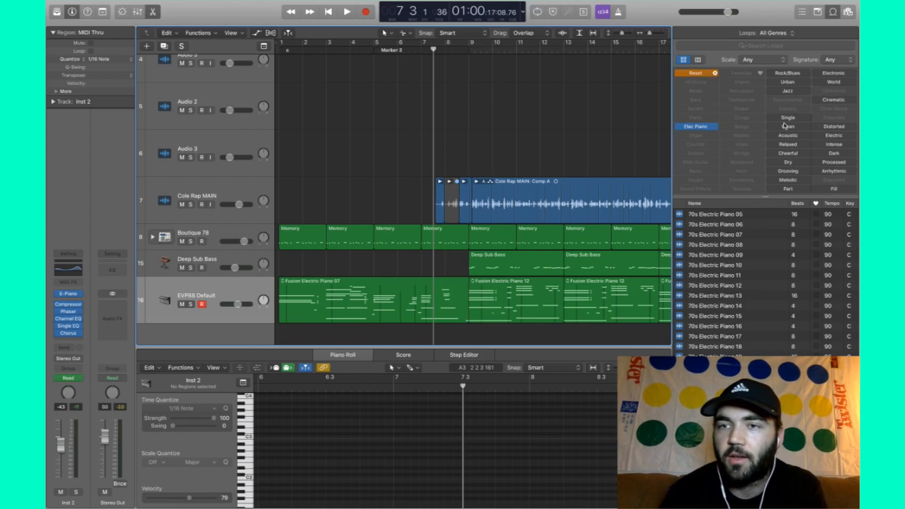
left_click(790, 91)
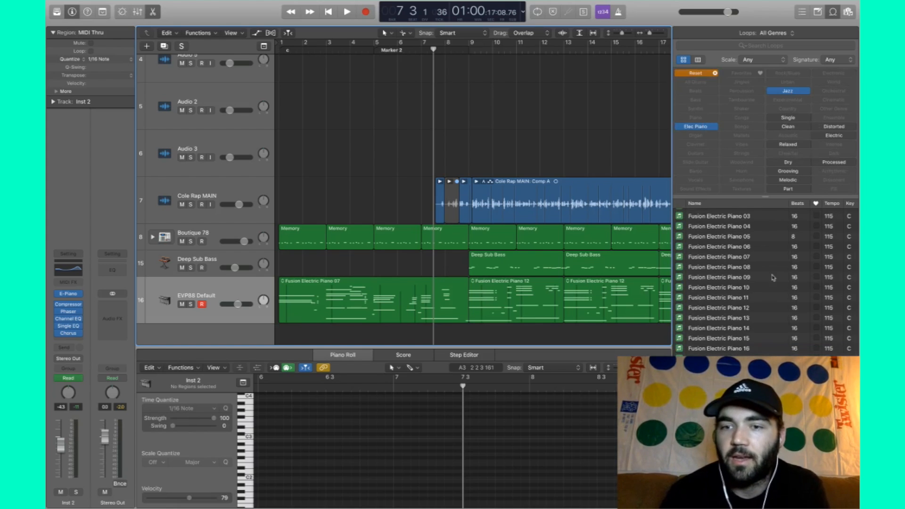
left_click(737, 256)
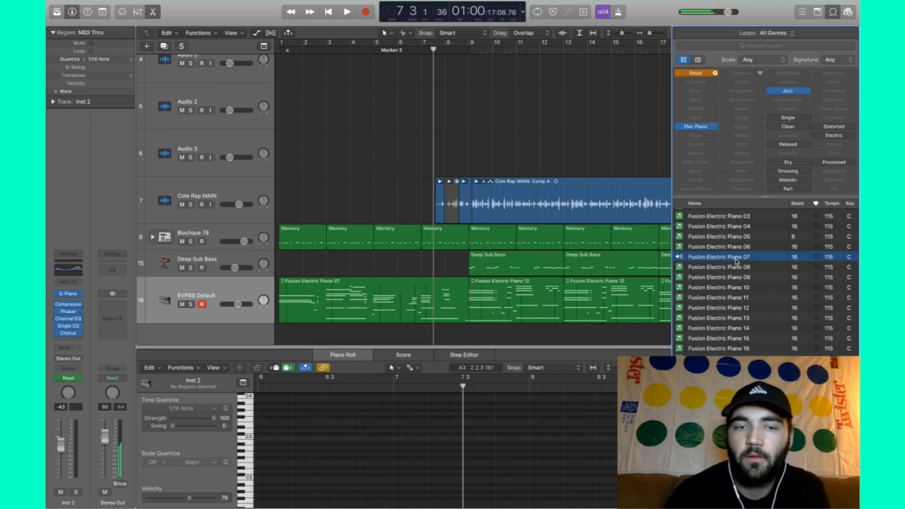
left_click(377, 158)
key("Return")
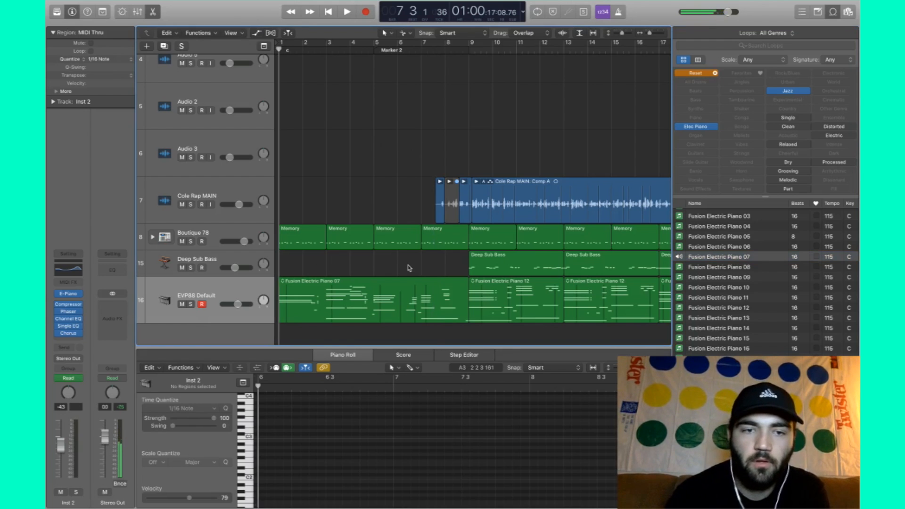
key("space")
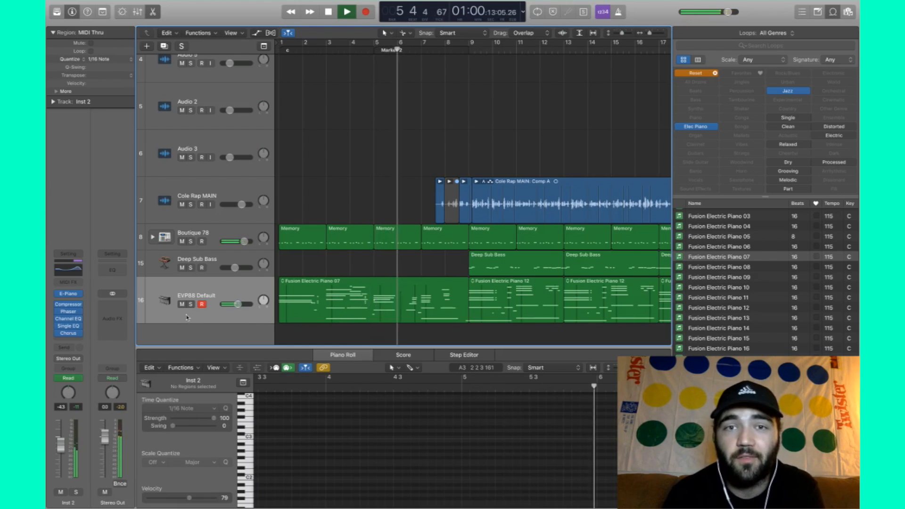
key("XF86AudioRaiseVolume")
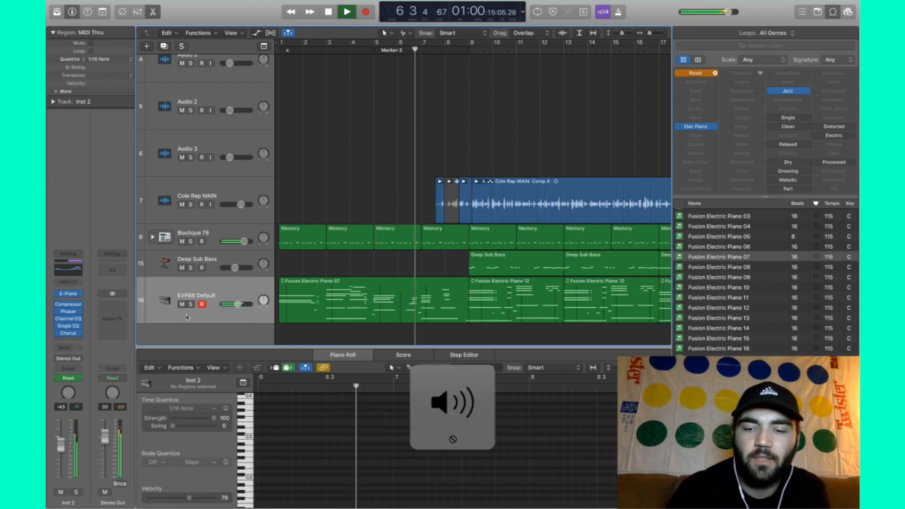
key("space")
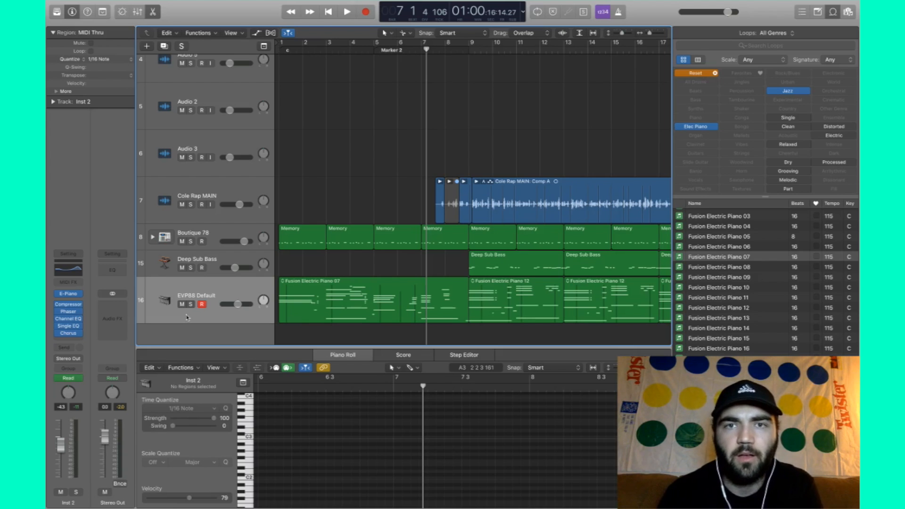
- Start a new project without saving December Ceilings and create one Software Instrument track
left_click(113, 5)
left_click(127, 14)
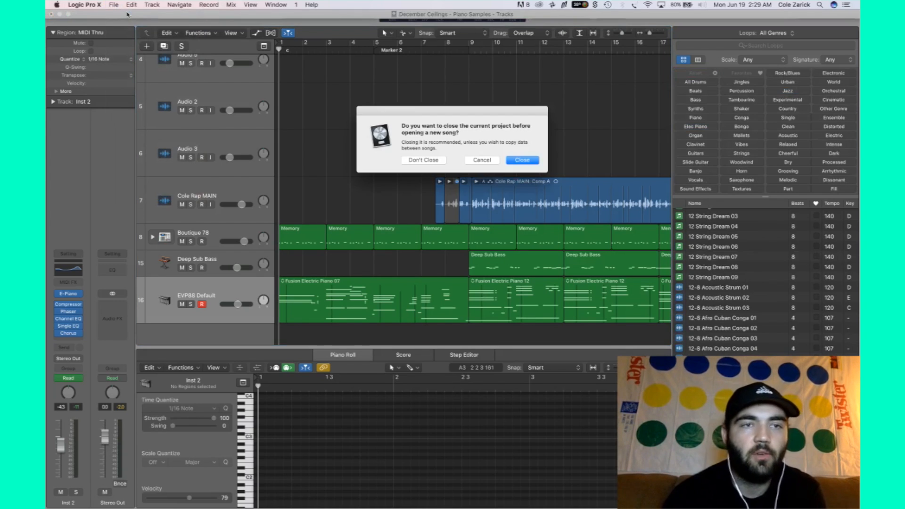
left_click(532, 160)
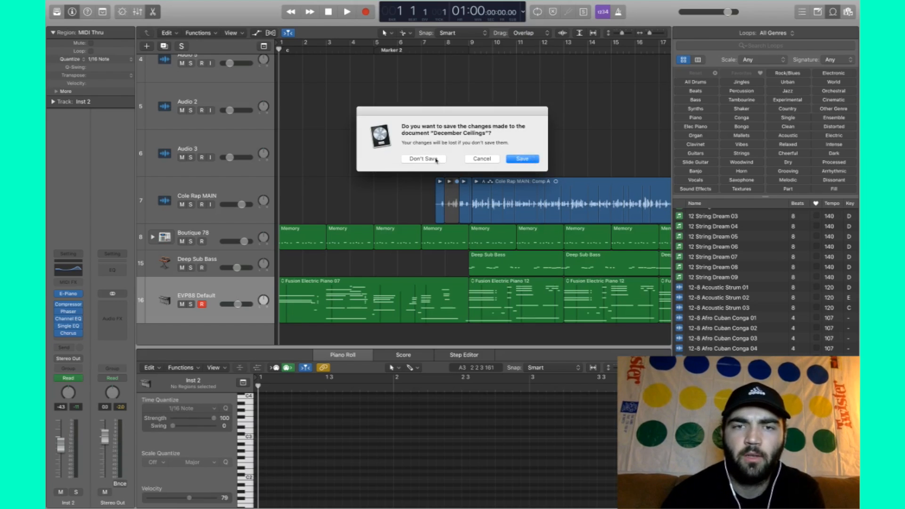
left_click(435, 159)
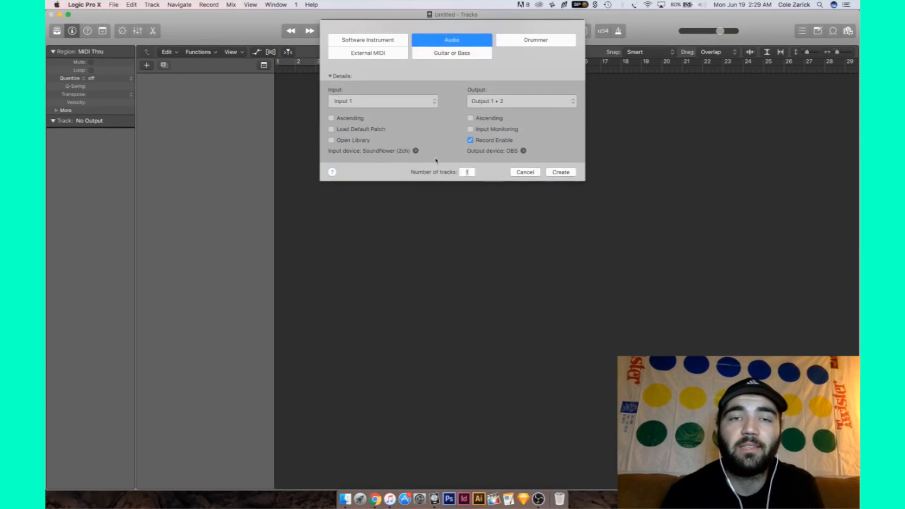
left_click(383, 41)
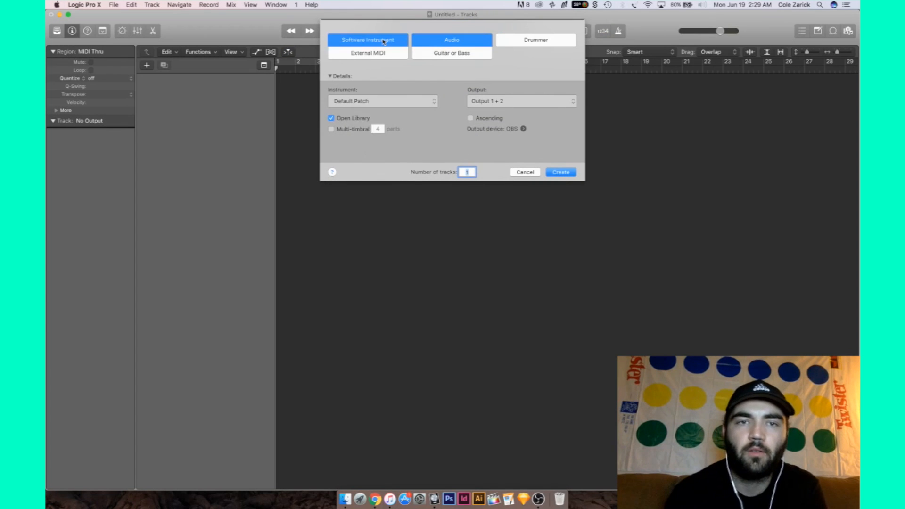
key("Return")
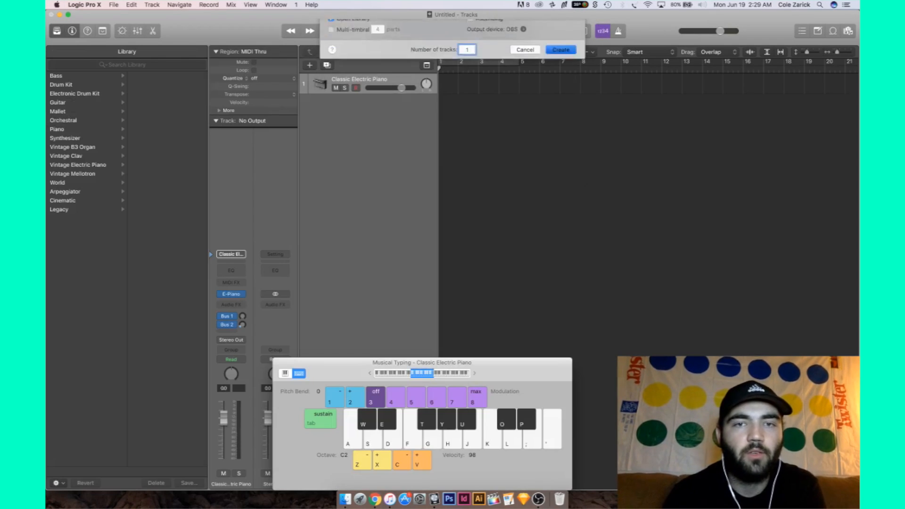
- Make the project full screen, show the Loop Browser, and close Musical Typing and the Library
left_click(67, 15)
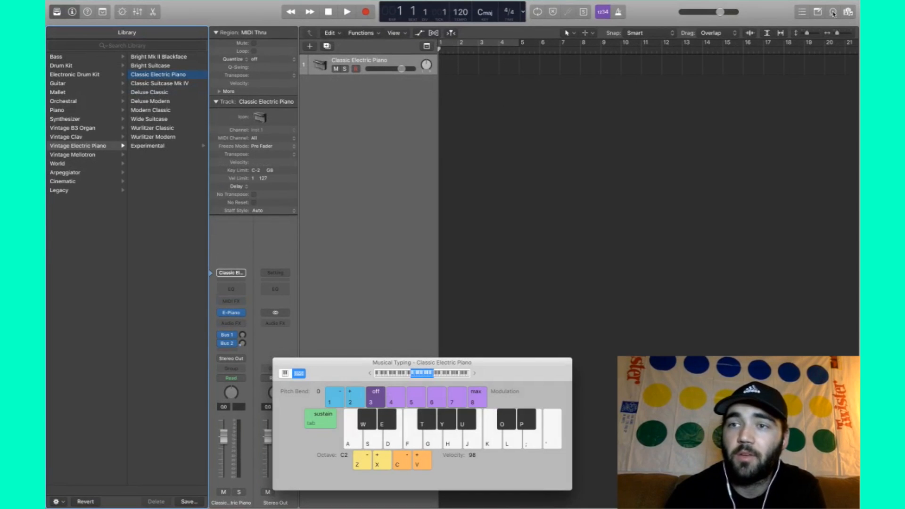
left_click(833, 13)
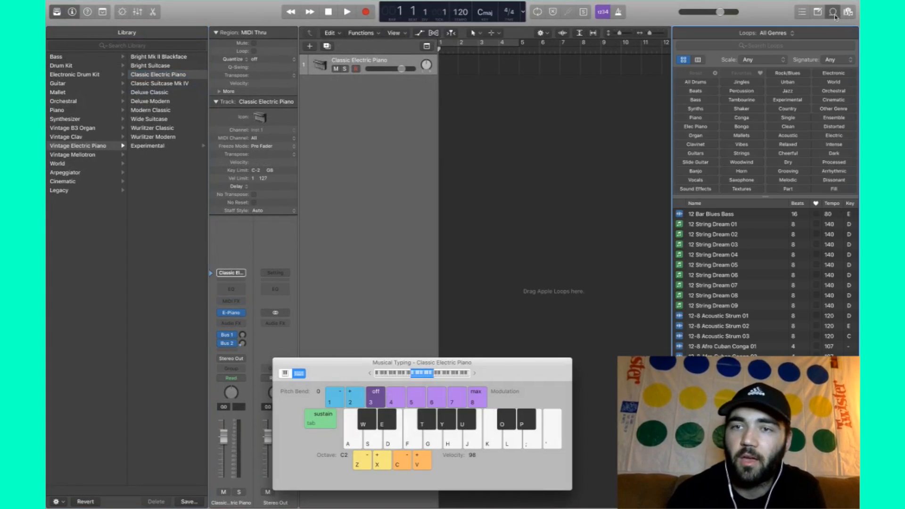
left_click(278, 363)
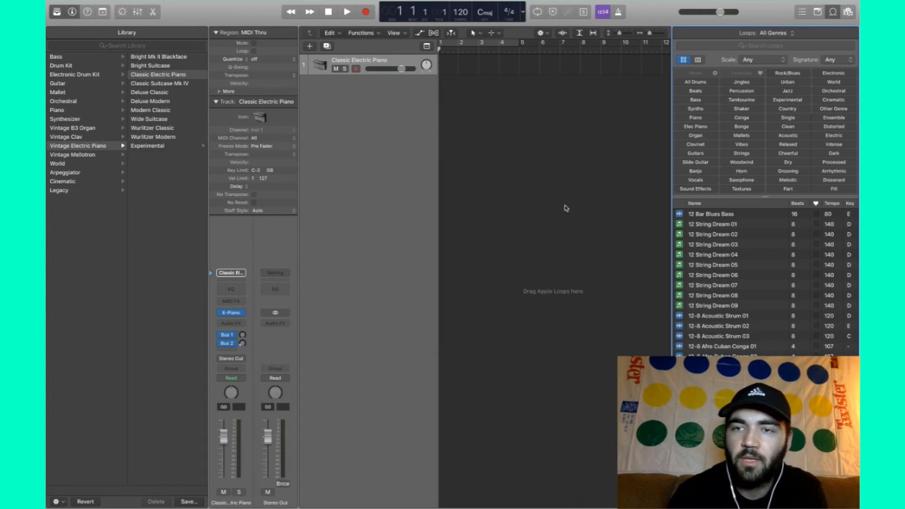
left_click(56, 12)
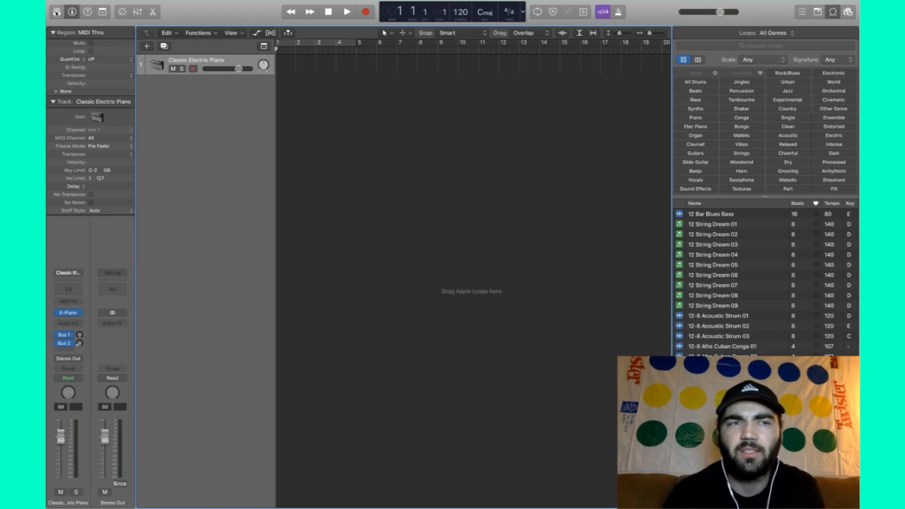
- Hide the track inspector, leaving the Library closed
left_click(56, 13)
left_click(72, 12)
left_click(56, 12)
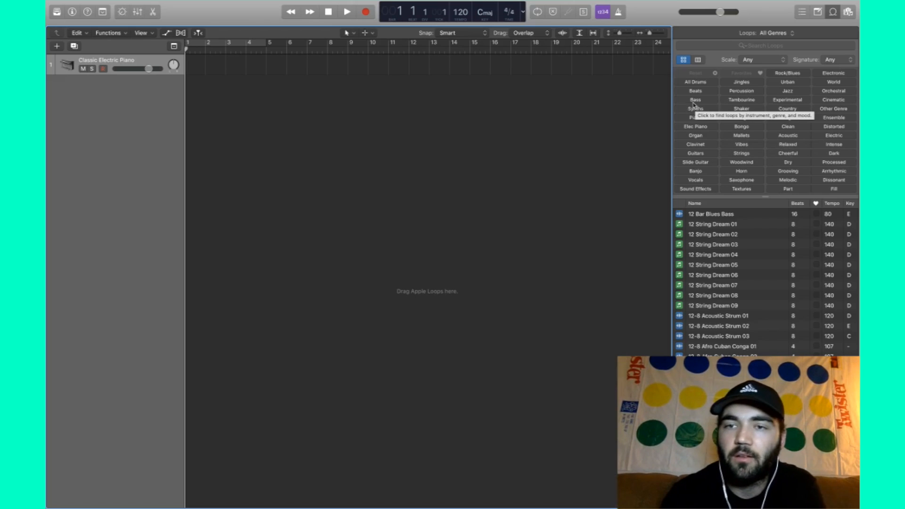
- Filter loops to Guitars, Experimental and Electric and preview Abstract Atmosphere 010
left_click(705, 129)
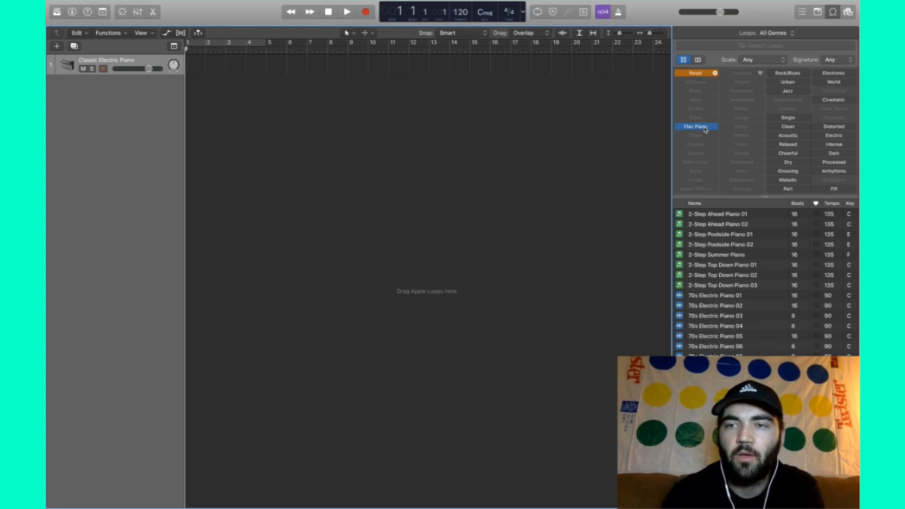
left_click(705, 129)
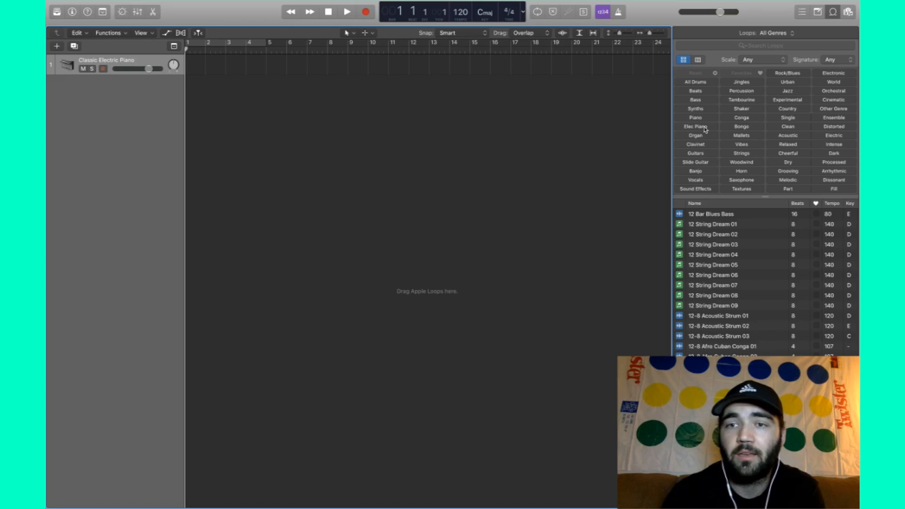
left_click(696, 153)
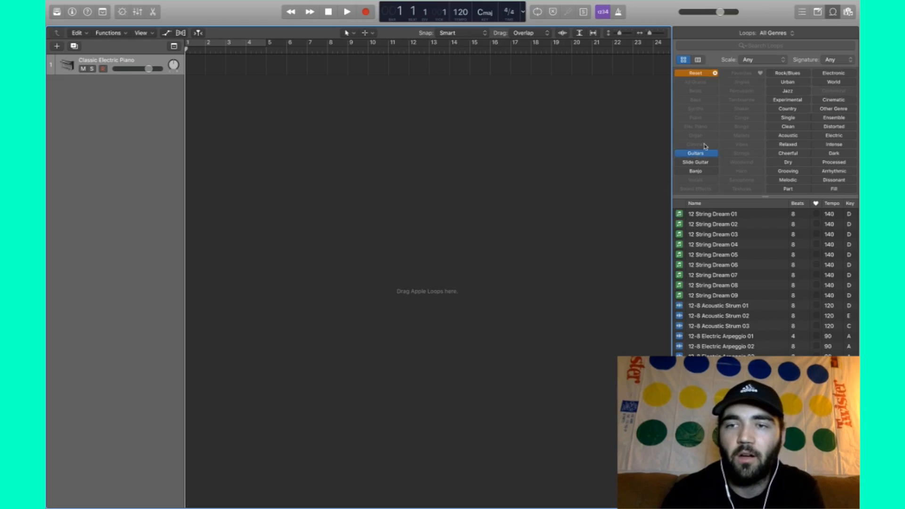
left_click(795, 101)
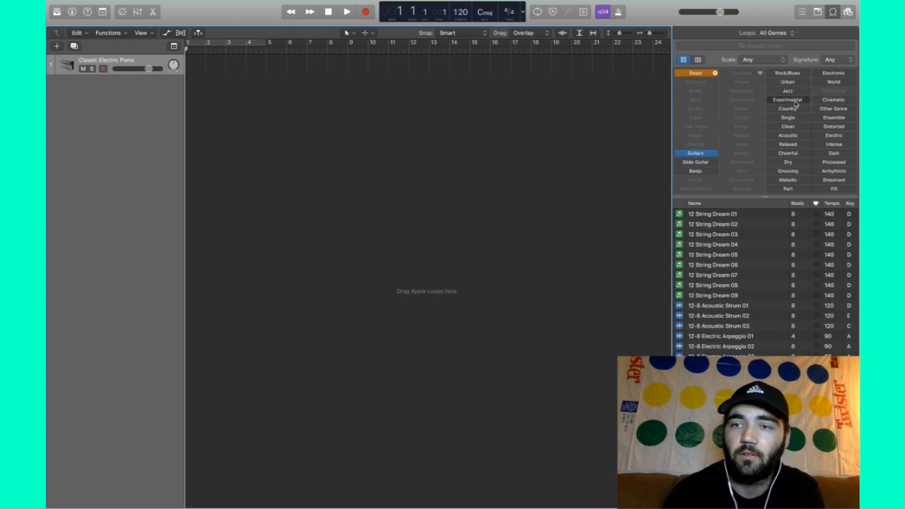
left_click(843, 136)
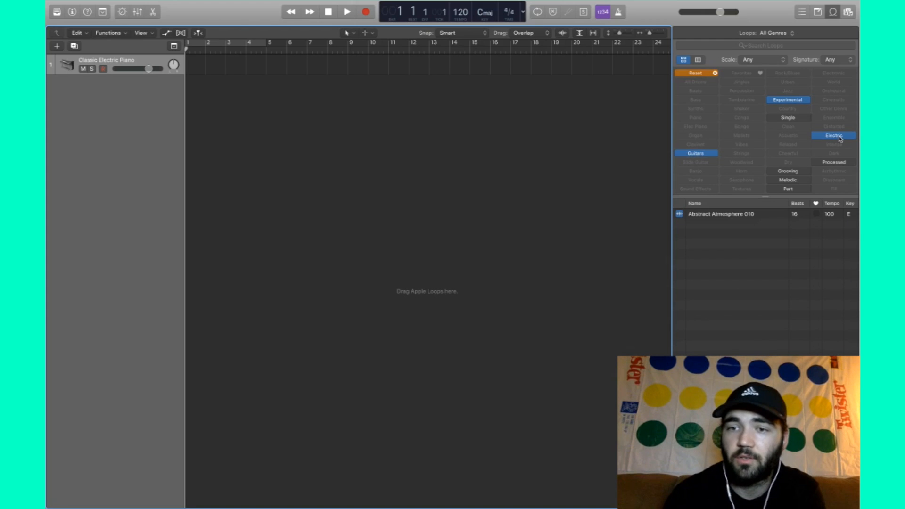
left_click(740, 214)
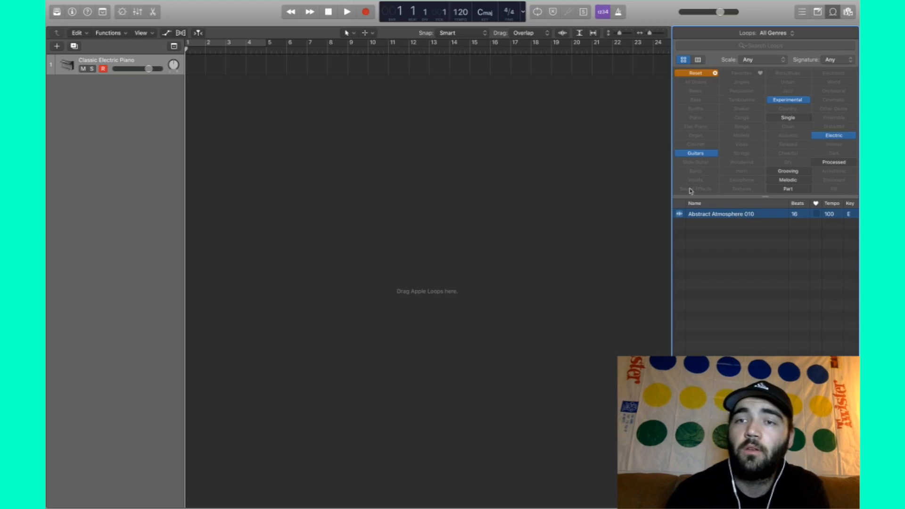
- Reset the filters, narrow to Relaxed piano loops, and preview Delicate Piano 01
left_click(715, 73)
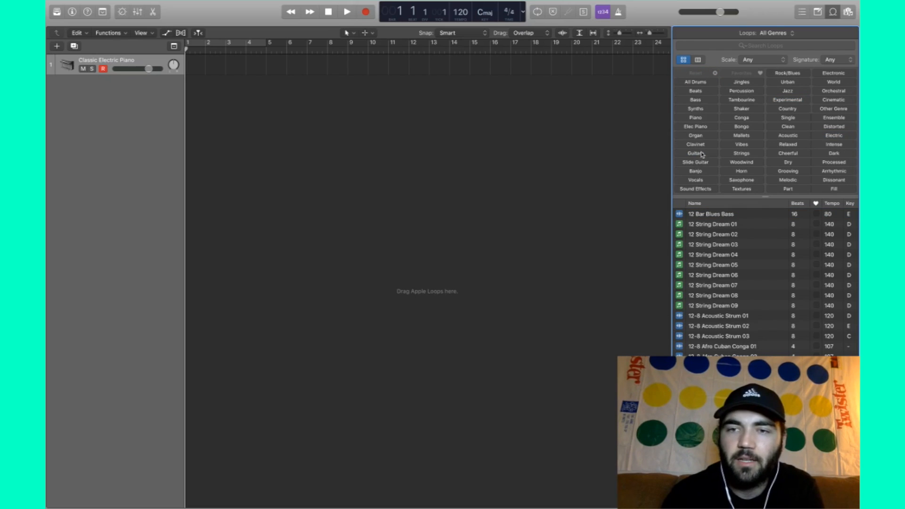
left_click(696, 118)
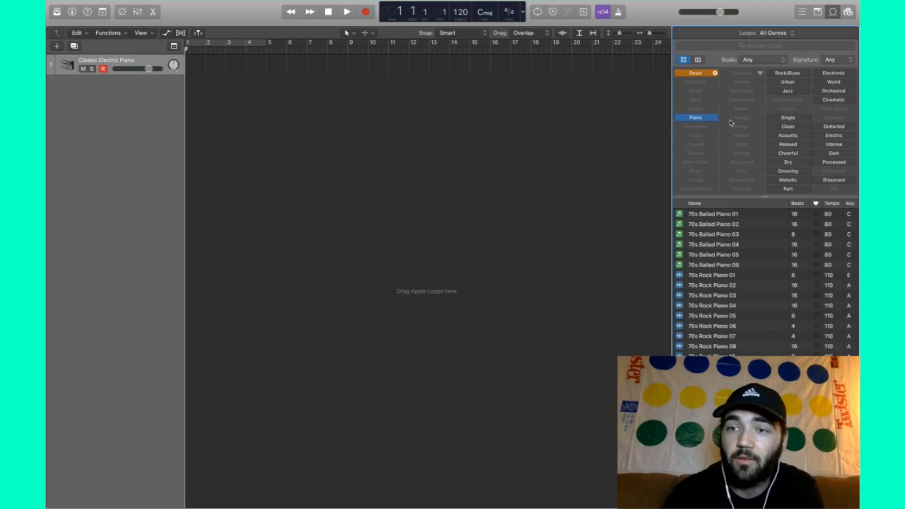
left_click(795, 147)
scroll(771, 334, "down", 5)
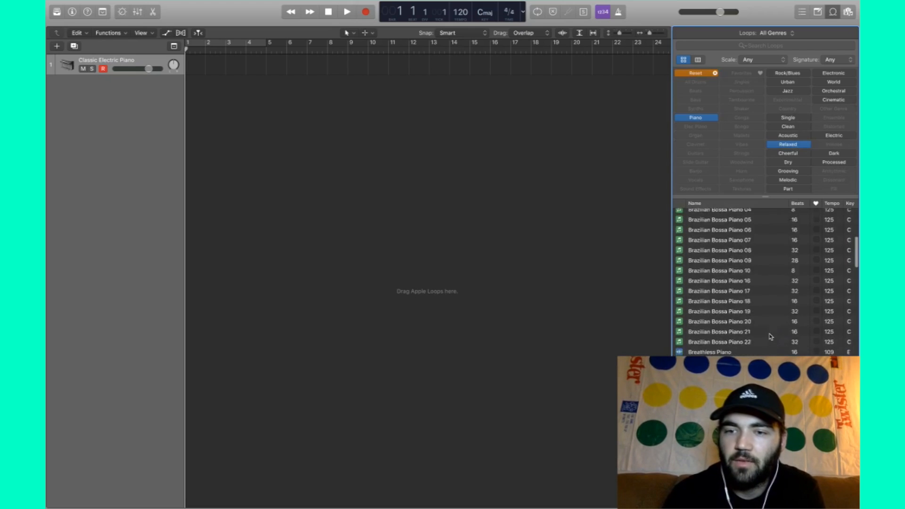
scroll(771, 336, "down", 15)
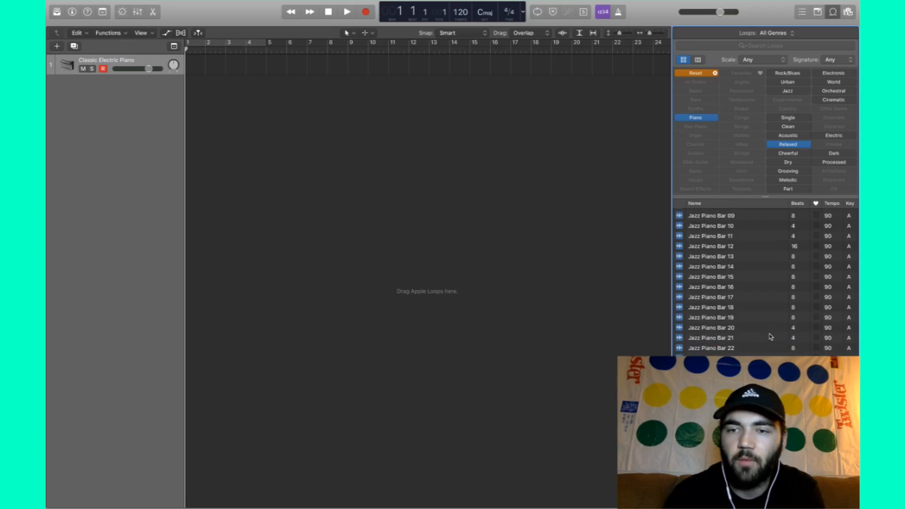
scroll(770, 337, "up", 10)
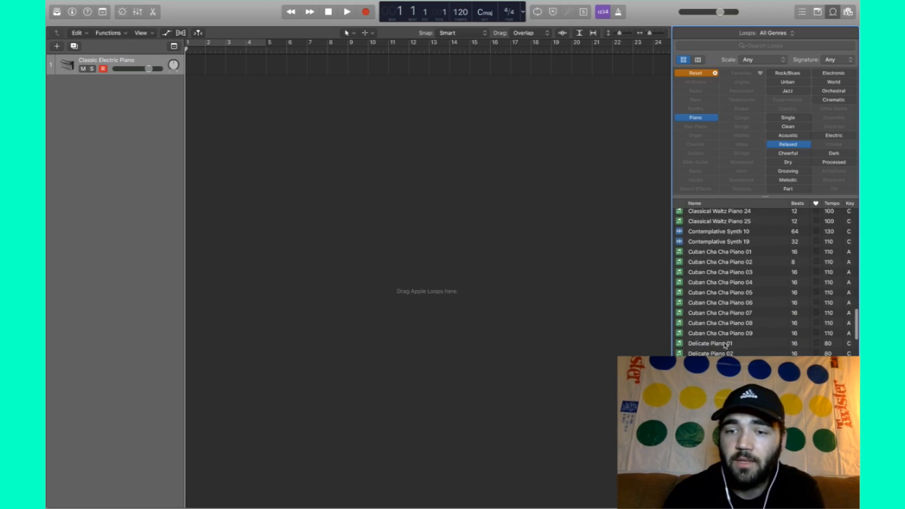
left_click(725, 344)
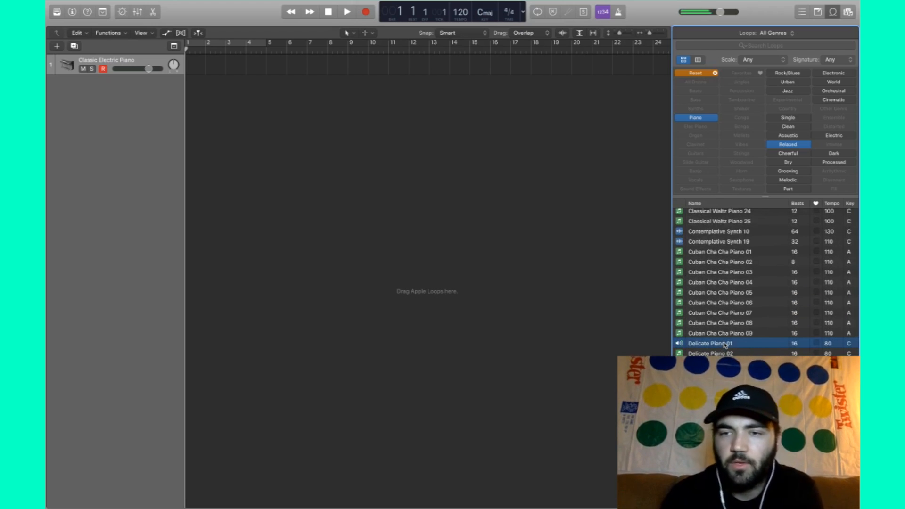
- Scroll through the relaxed piano results, then reset all keyword filters
scroll(764, 283, "up", 8)
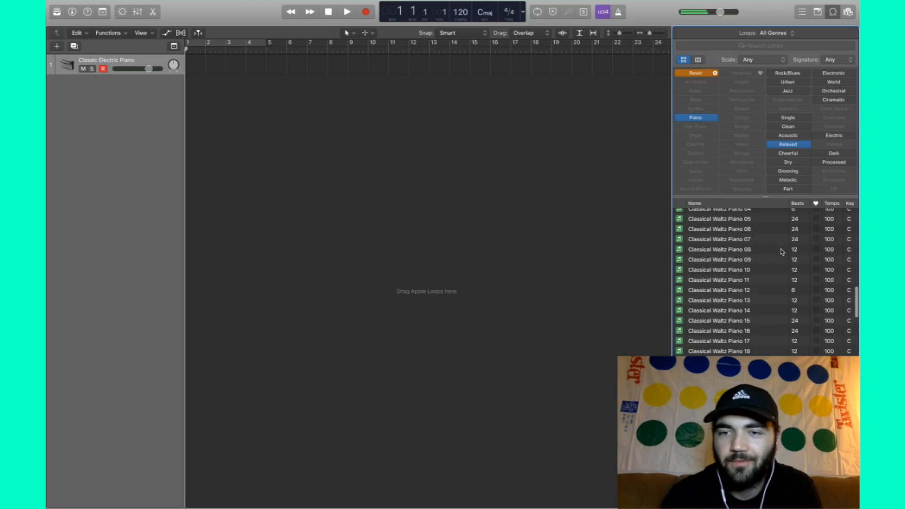
scroll(781, 251, "up", 10)
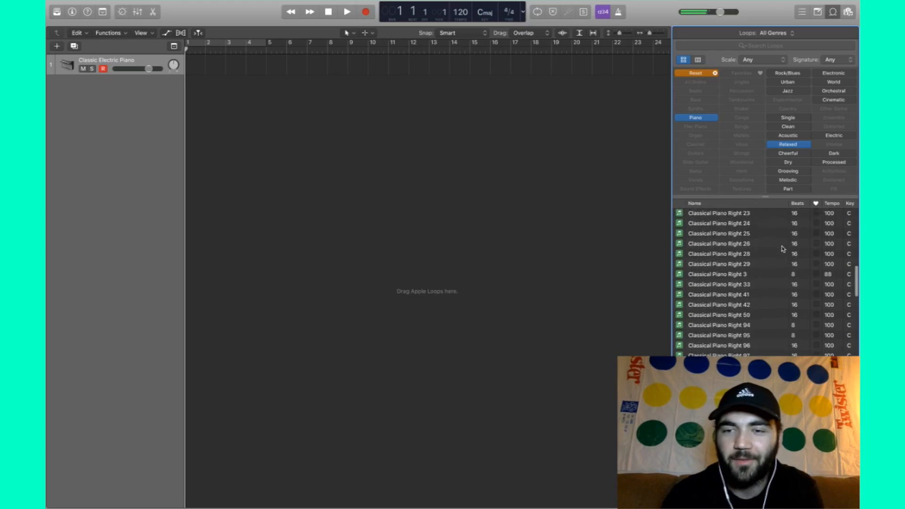
scroll(781, 248, "down", 15)
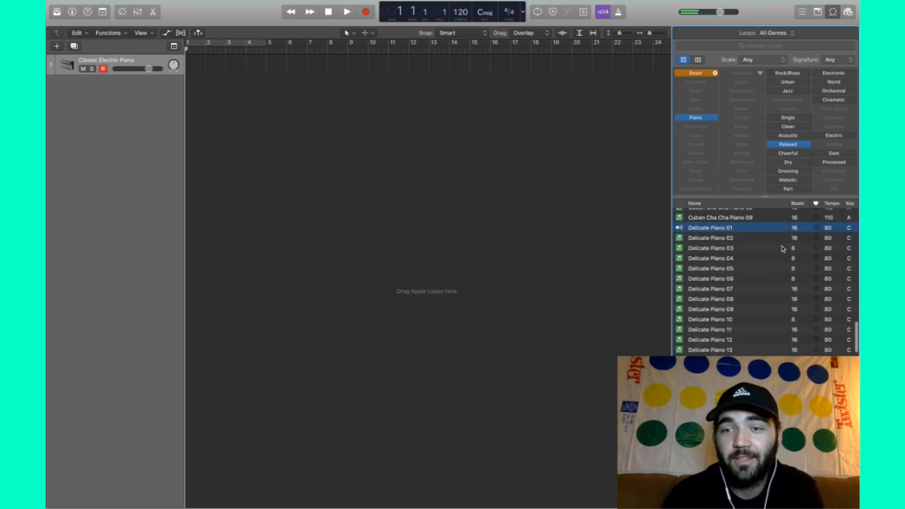
scroll(782, 249, "up", 4)
scroll(781, 249, "down", 4)
scroll(782, 248, "up", 5)
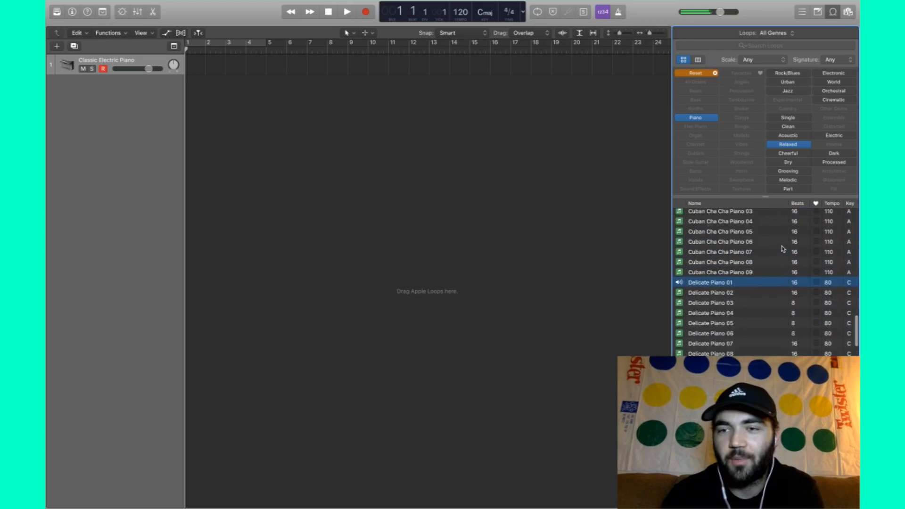
scroll(781, 249, "down", 5)
scroll(781, 249, "up", 4)
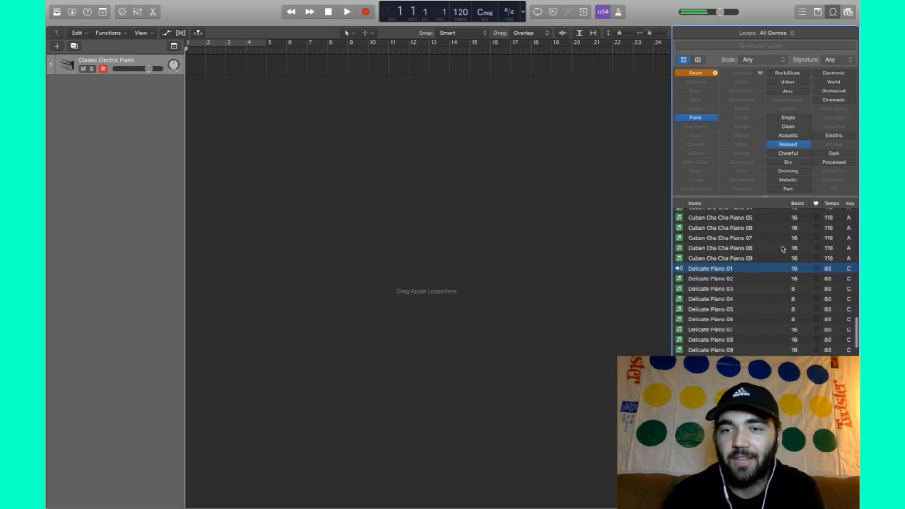
scroll(781, 249, "up", 5)
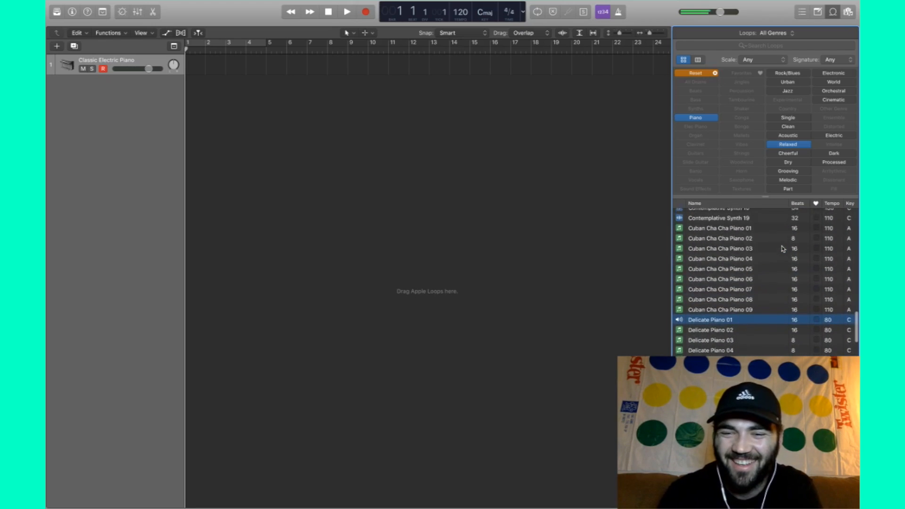
scroll(781, 249, "up", 4)
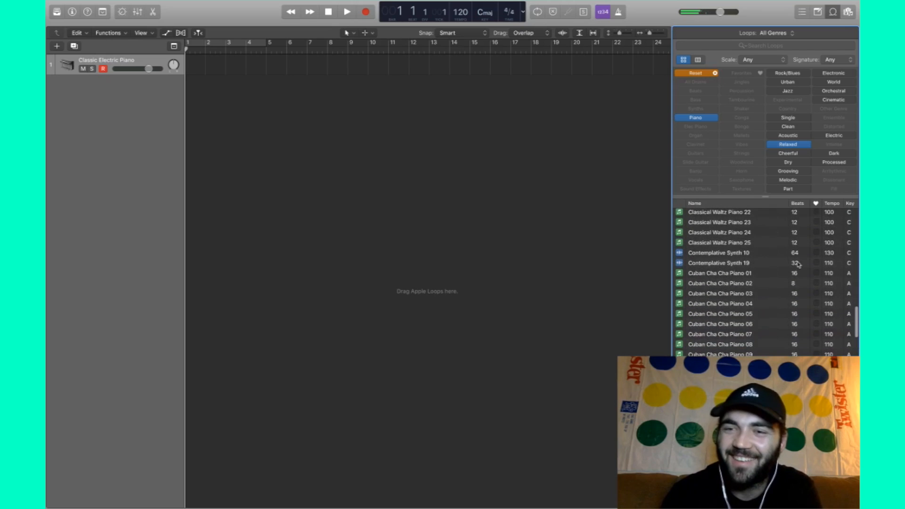
left_click(714, 74)
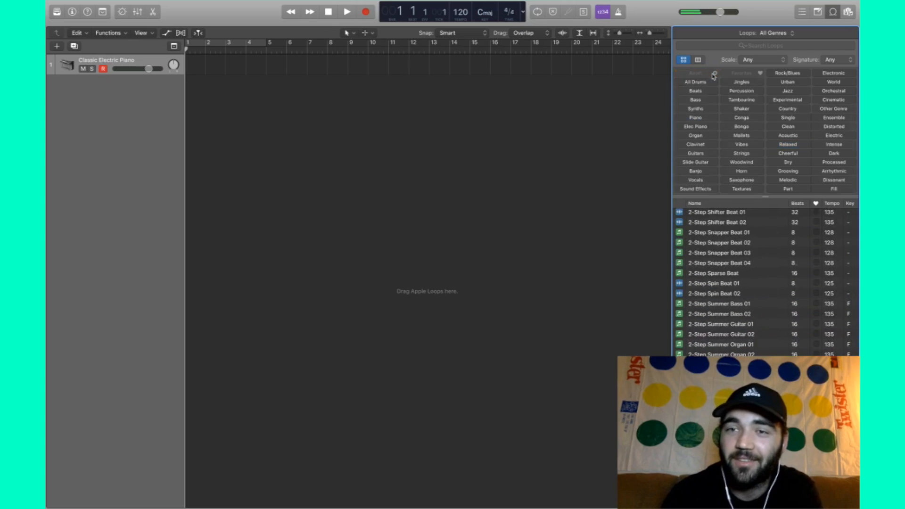
- Filter to Urban beats and preview Downtempo Rider Beat 02, Eleventh Hour Beat 02 and Feeling Emotional Beat 02
left_click(696, 91)
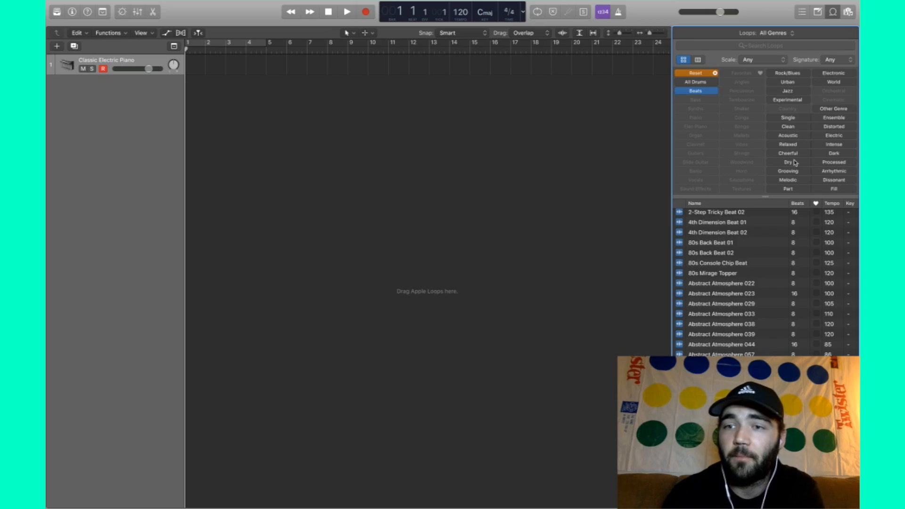
left_click(795, 83)
left_click(723, 234)
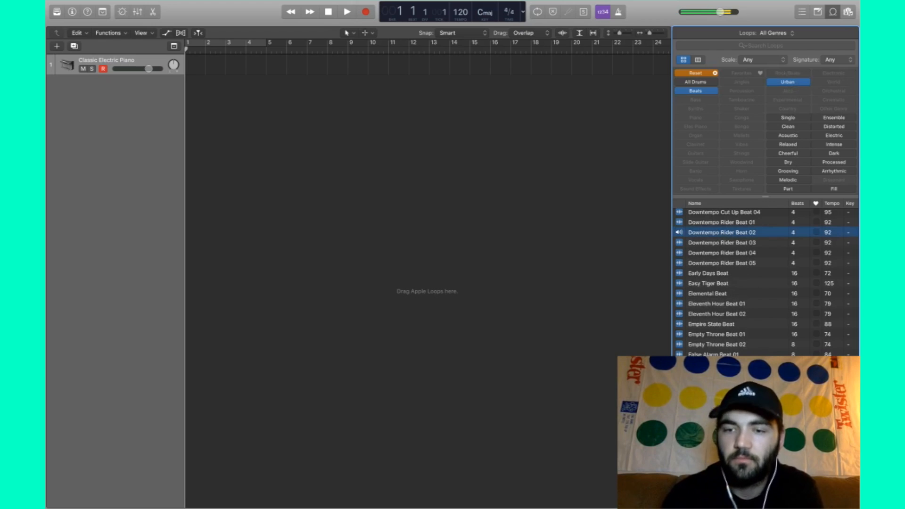
left_click(714, 313)
scroll(714, 313, "down", 2)
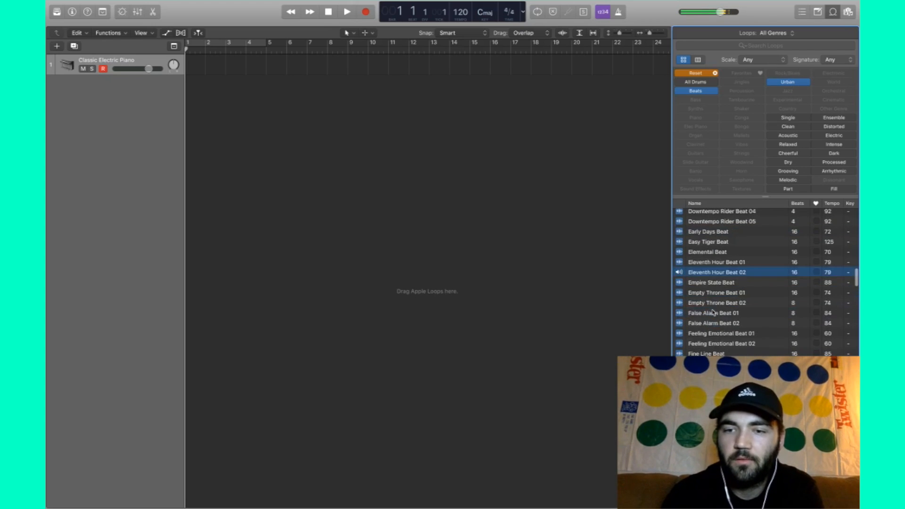
left_click(713, 344)
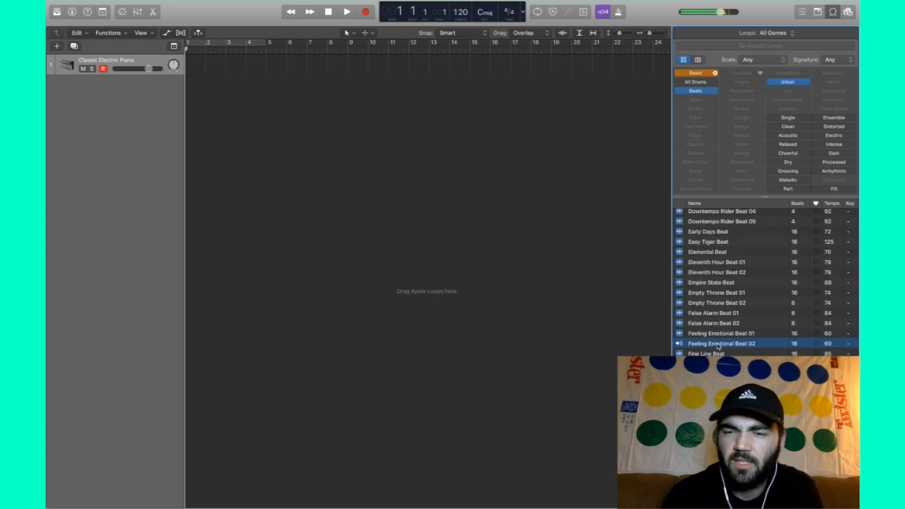
- Add Feeling Emotional Beat 02 at bar 1, import its 60 BPM tempo, play it, then reset filters
left_click_drag(717, 347, 193, 87)
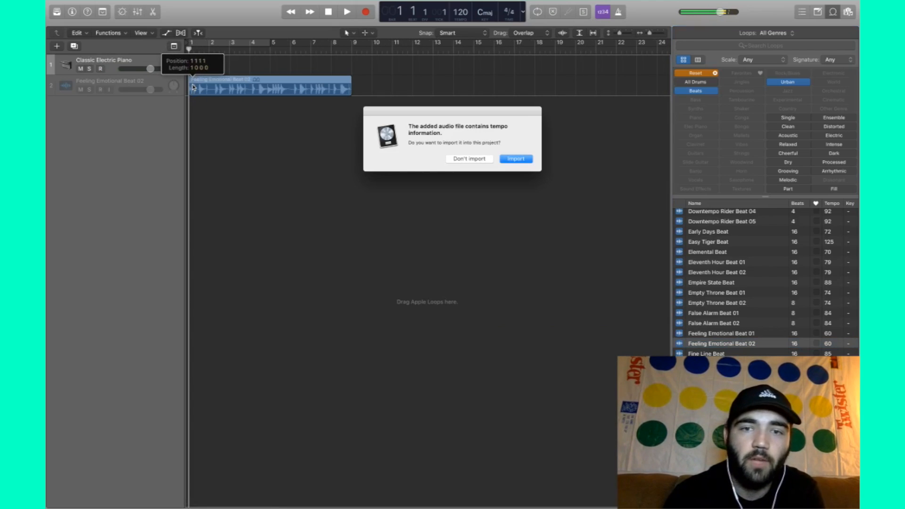
key("Return")
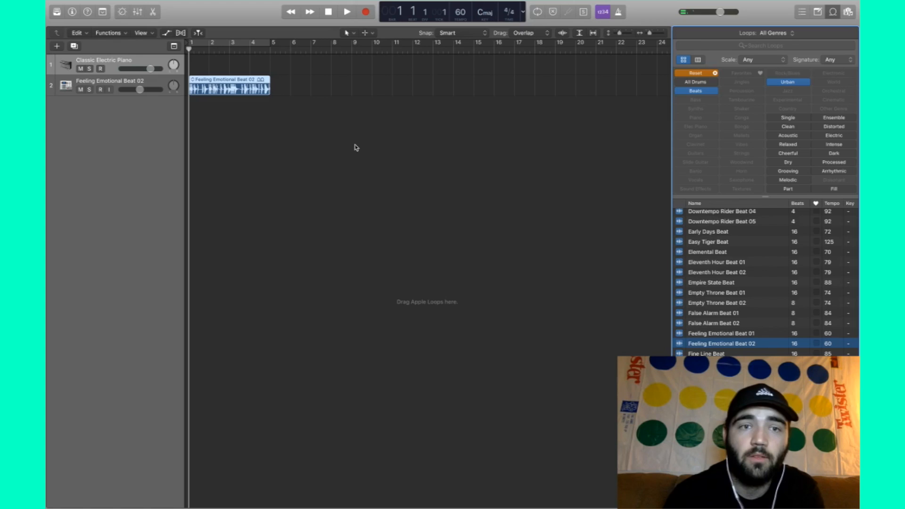
key("space")
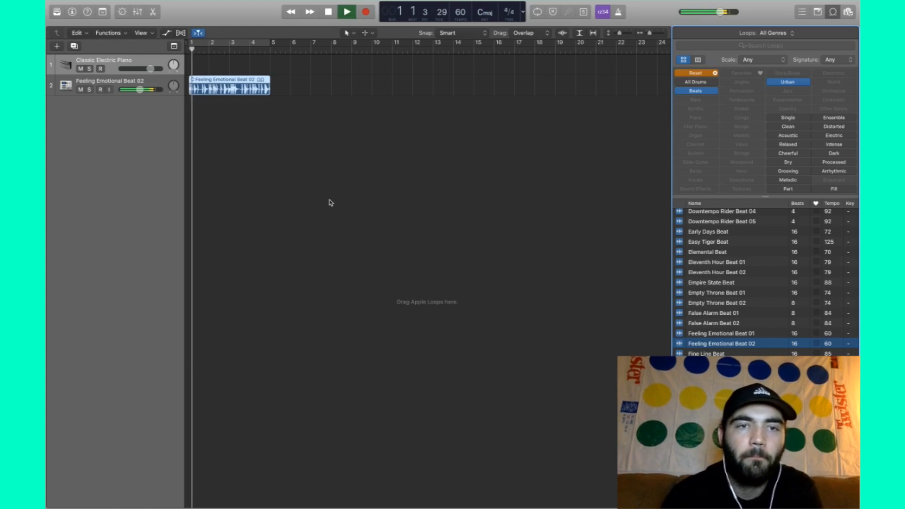
scroll(331, 202, "up", 3)
scroll(331, 202, "down", 2)
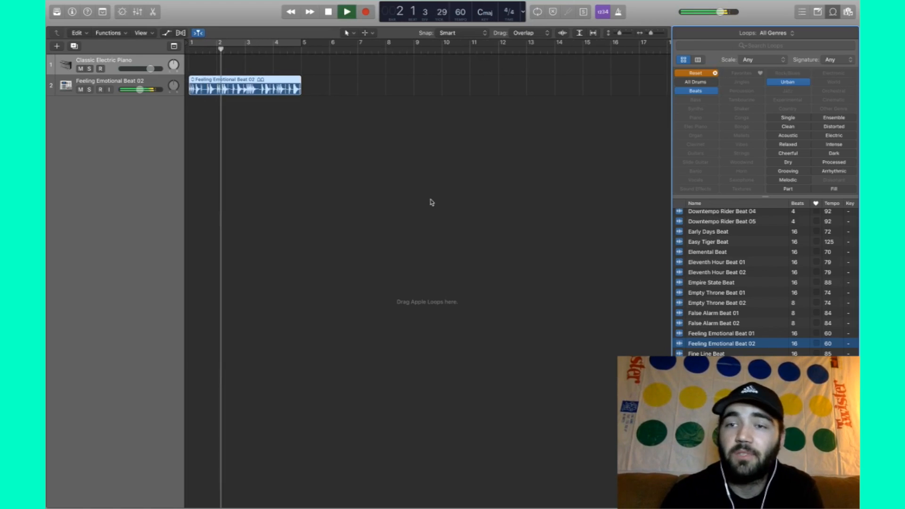
key("space")
left_click(715, 74)
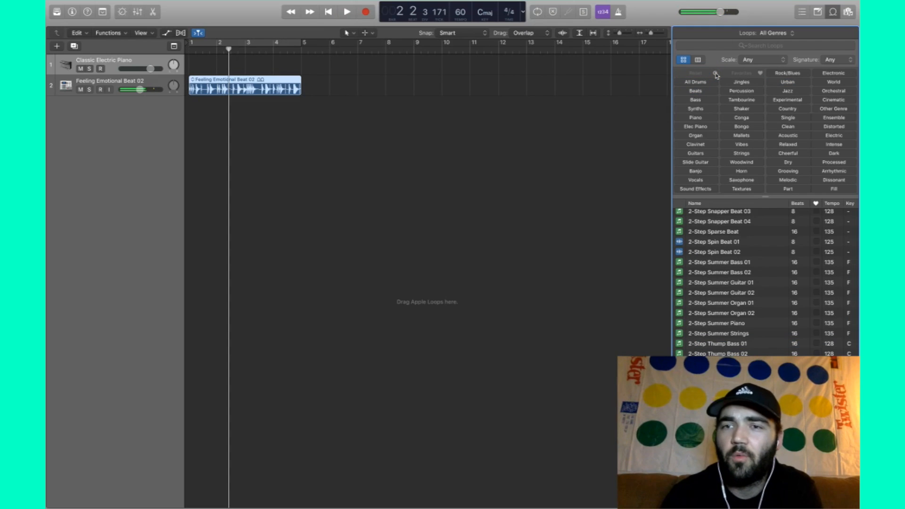
- Filter loops to relaxed synths and sort the list by tempo
left_click(700, 109)
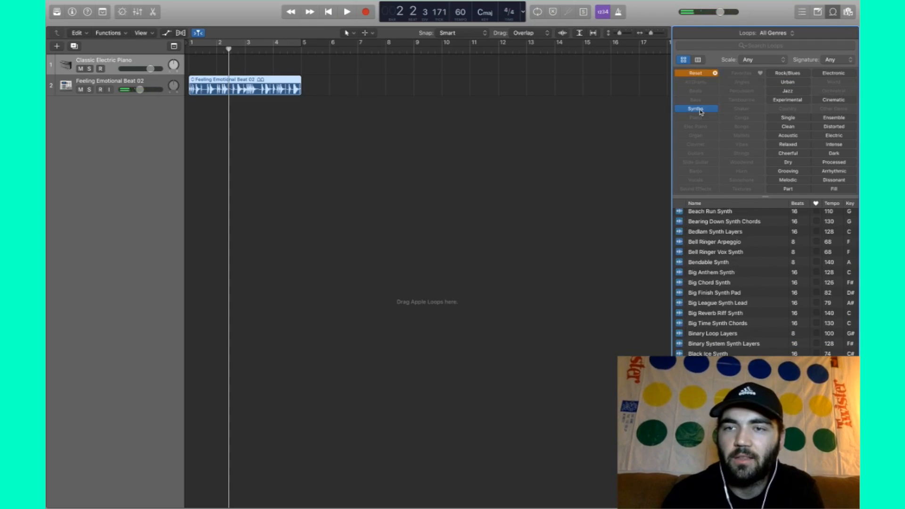
left_click(788, 145)
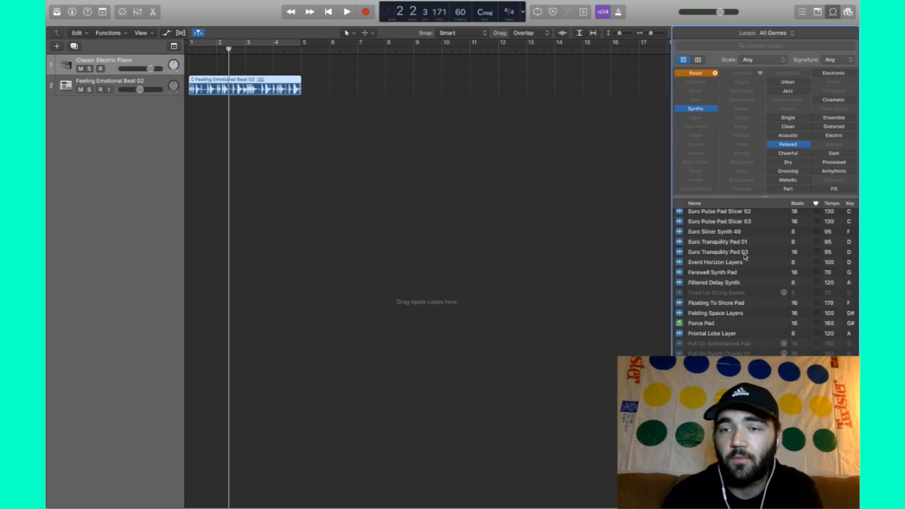
left_click(831, 203)
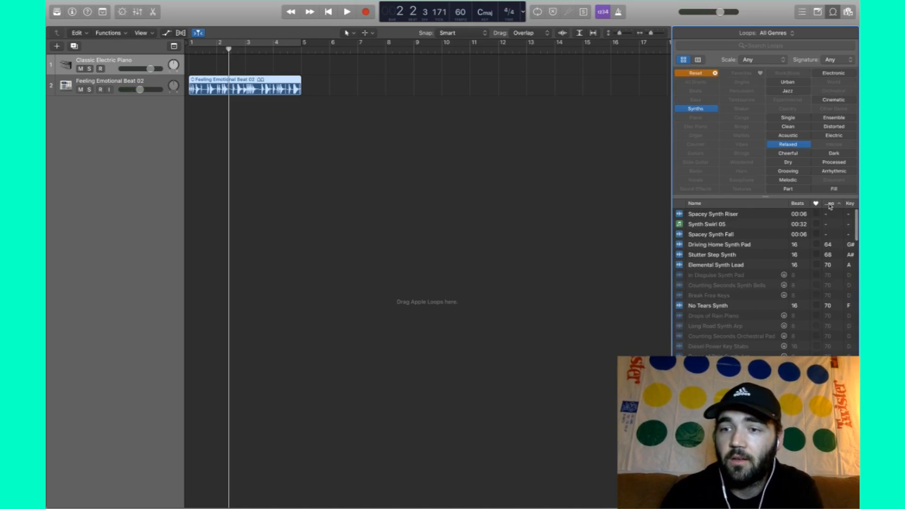
scroll(839, 339, "up", 1)
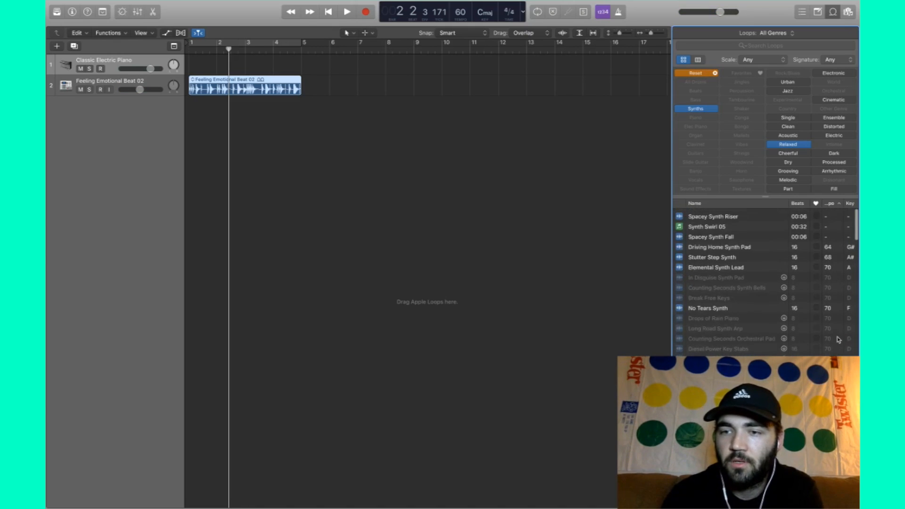
- Swap the Synths filter for Organ and preview Southern Rock Organ 02 and 07
left_click(695, 109)
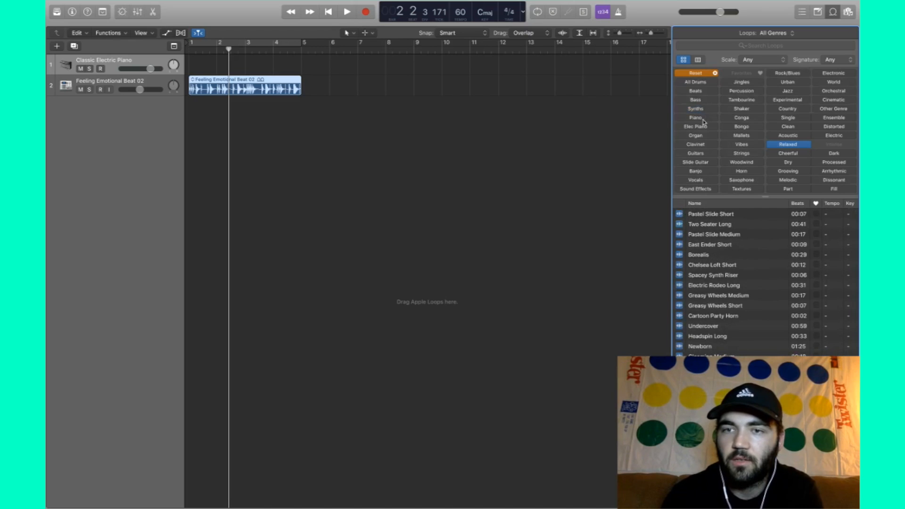
left_click(696, 135)
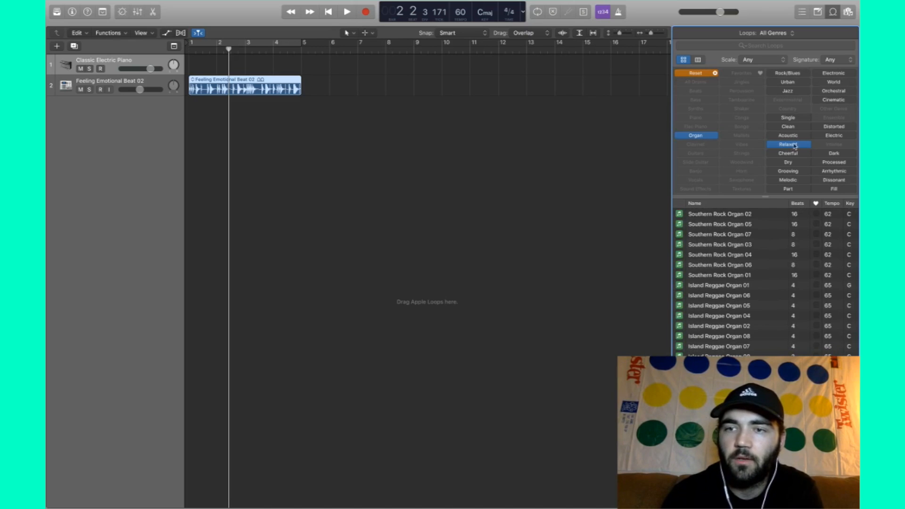
scroll(837, 353, "down", 3)
scroll(833, 263, "up", 4)
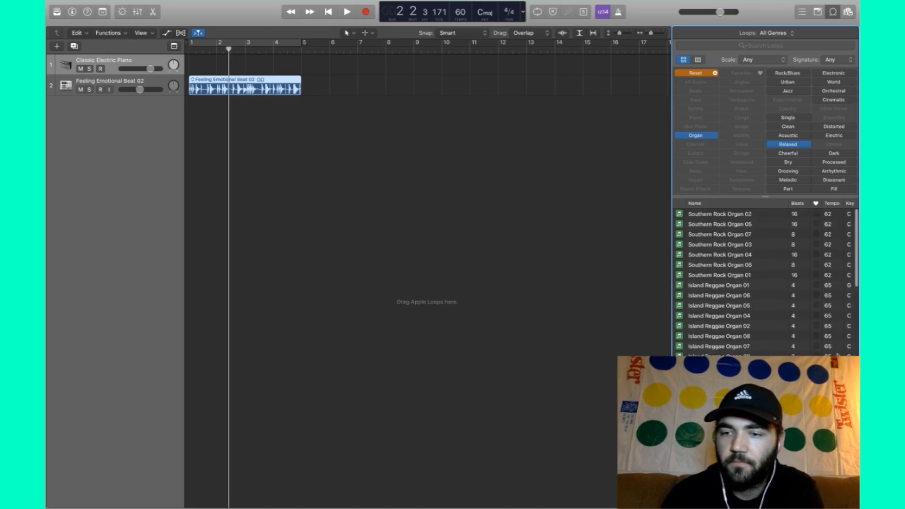
left_click(832, 218)
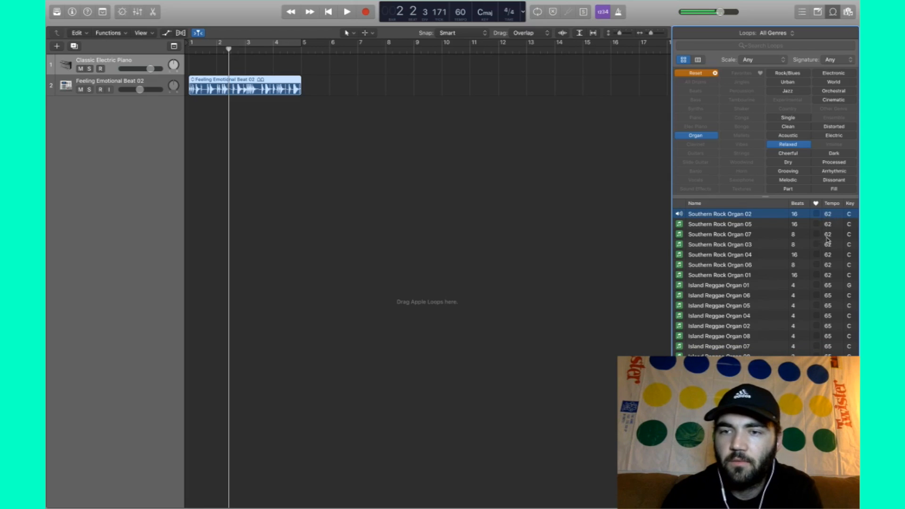
left_click(827, 237)
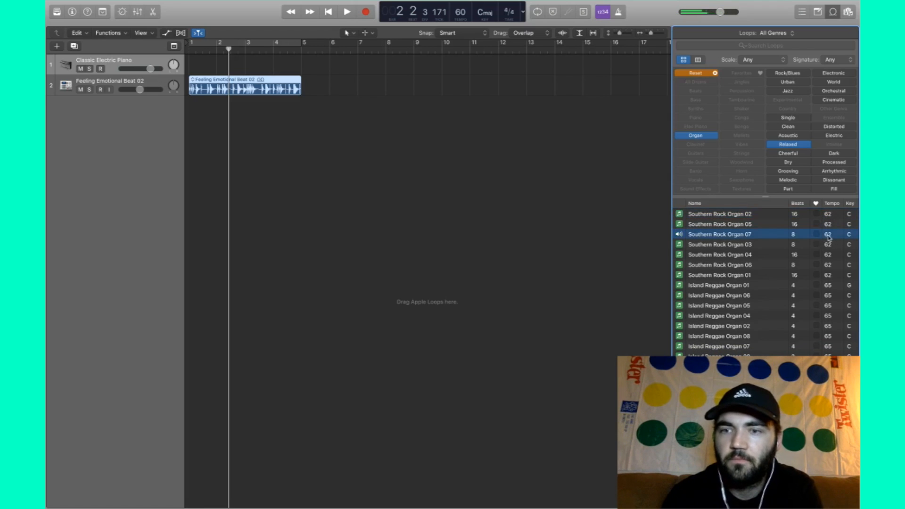
- Place Southern Rock Organ 07 at bar 1 of track 1 and play it from the start
left_click_drag(829, 238, 192, 64)
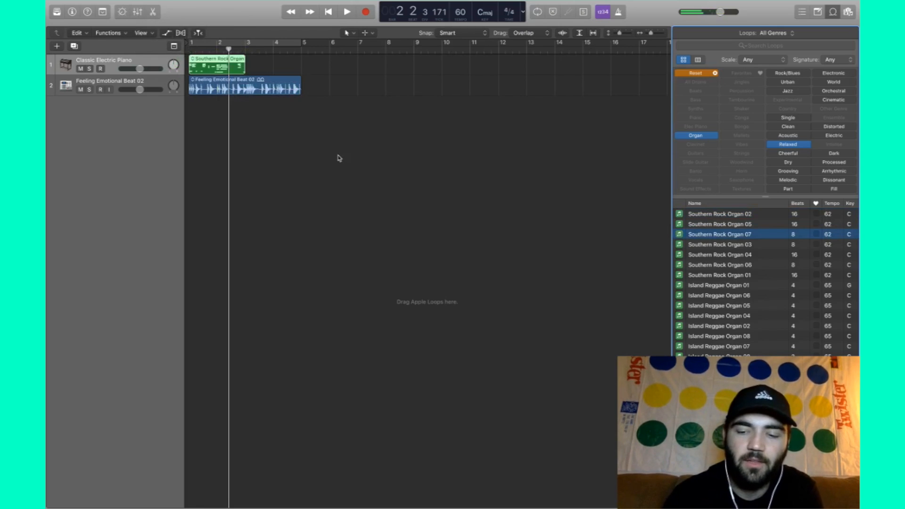
key("Return")
key("space")
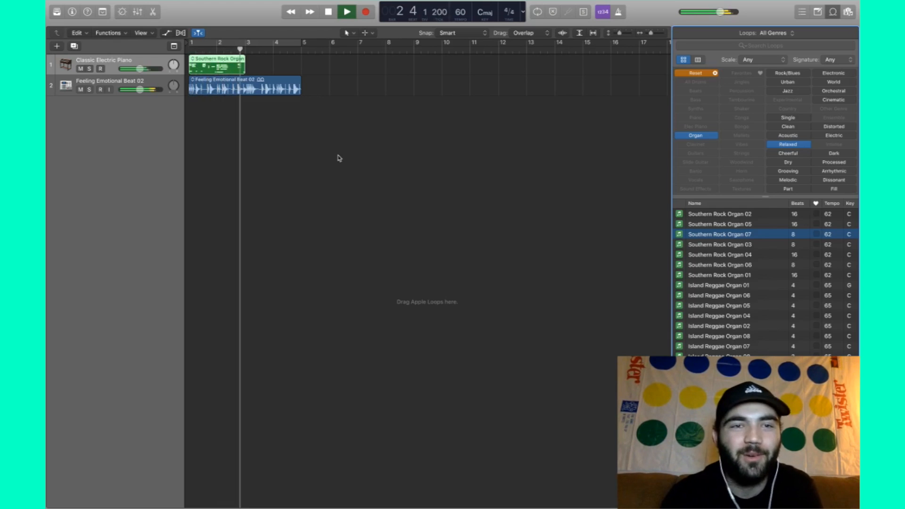
left_click(386, 127)
key("space")
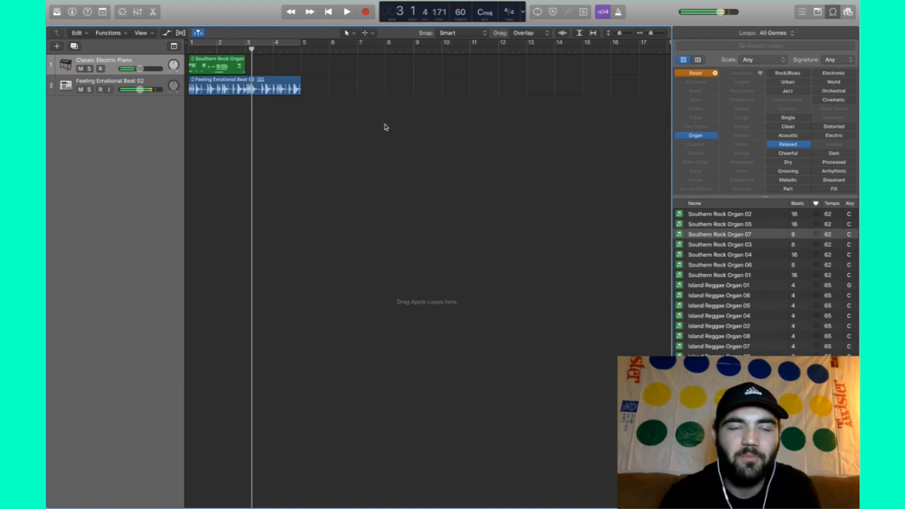
- Select the Southern Rock Organ region on track 1
left_click(229, 70)
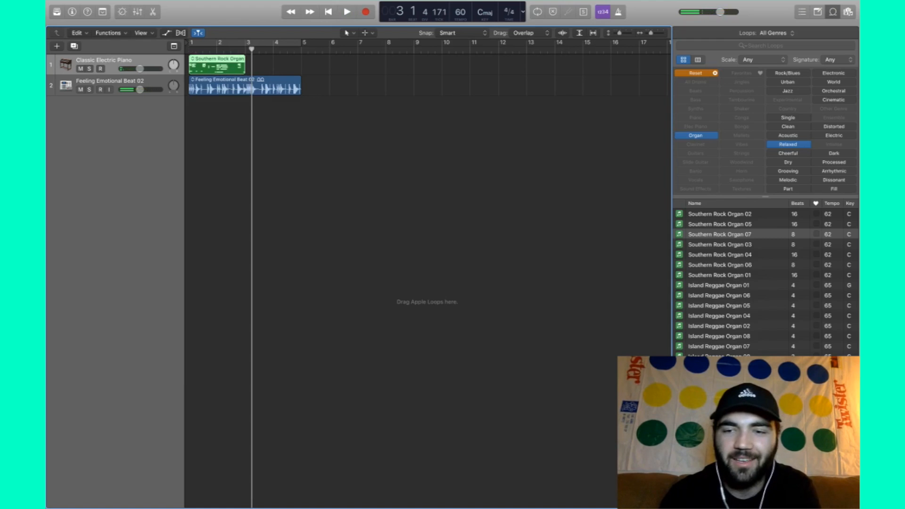
scroll(741, 321, "down", 5)
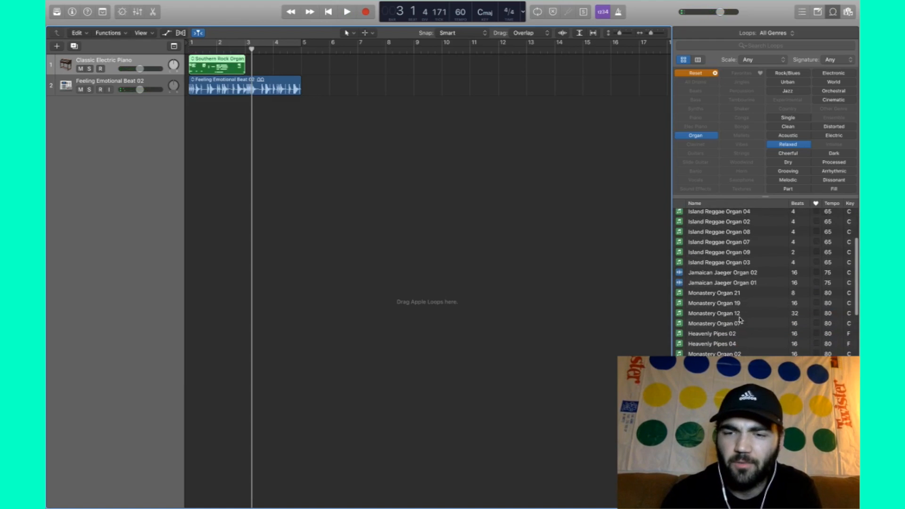
left_click(275, 66)
left_click(230, 66)
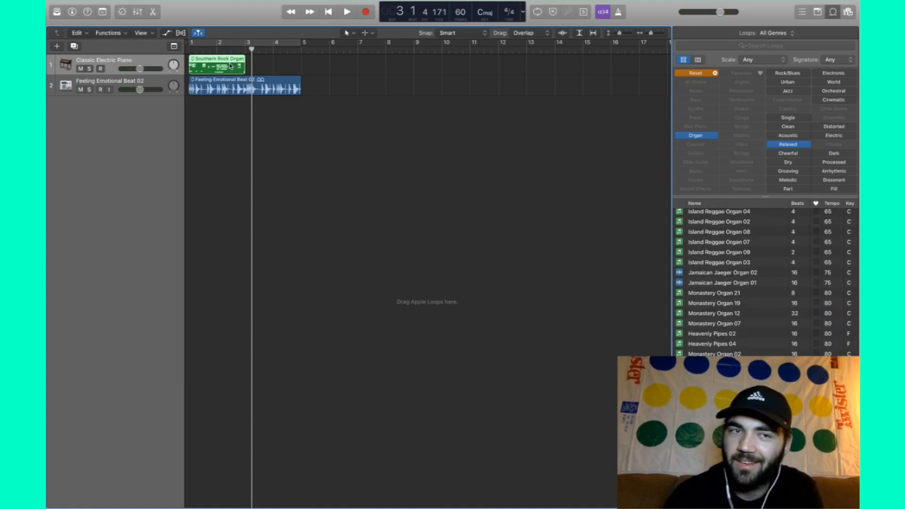
- Reset the Loop Browser filters to Bass and Clean, then preview Europa Waltz Bass
left_click(715, 73)
left_click(699, 100)
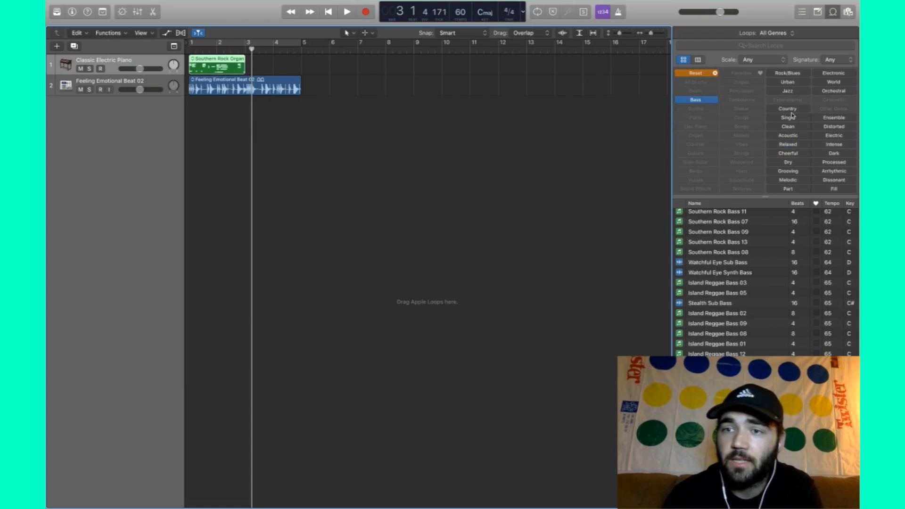
left_click(793, 127)
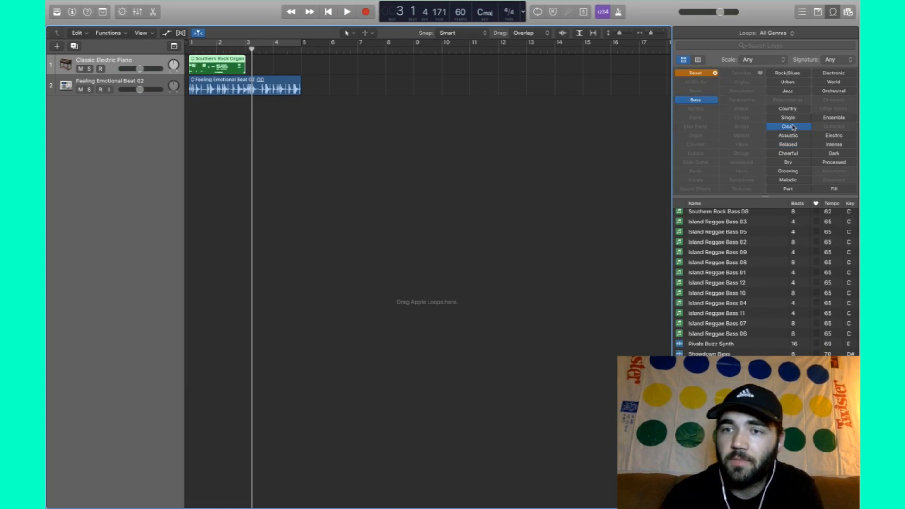
scroll(744, 221, "up", 5)
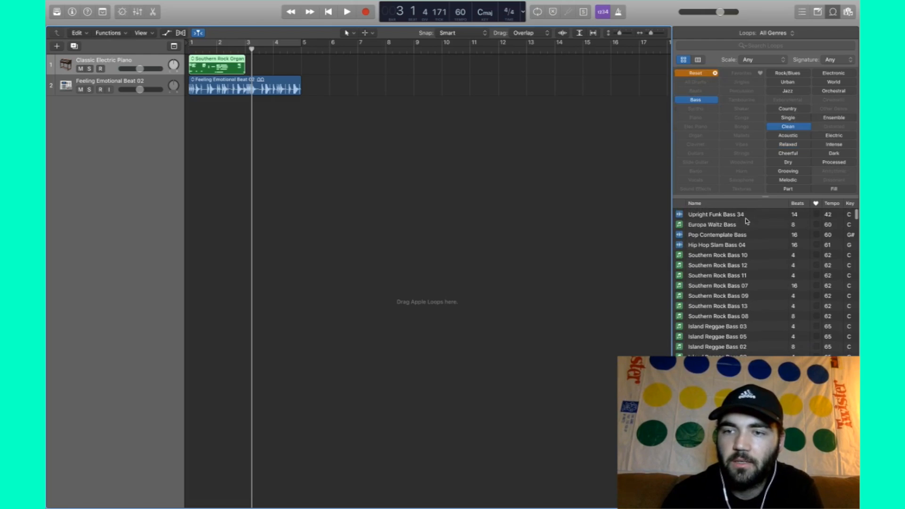
left_click(832, 227)
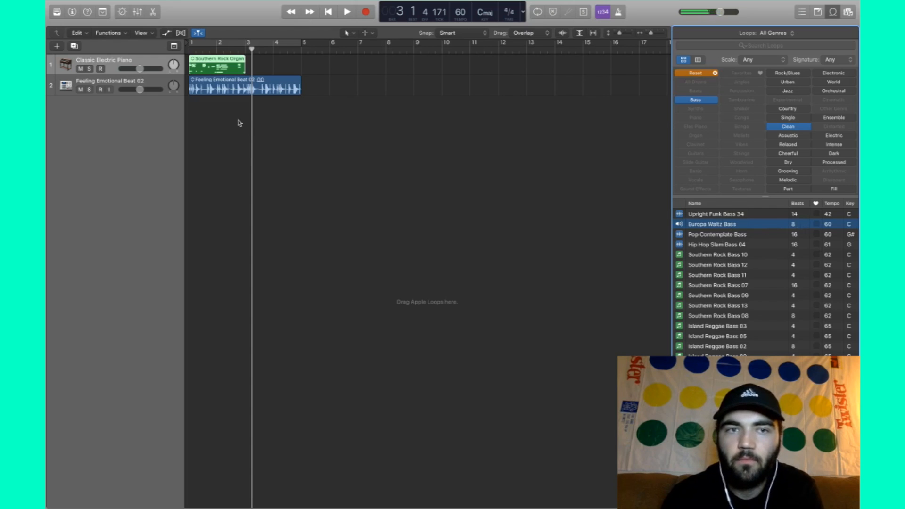
- Show the piano roll and add Southern Rock Bass 12 on a new track at bar 1
left_click(222, 63)
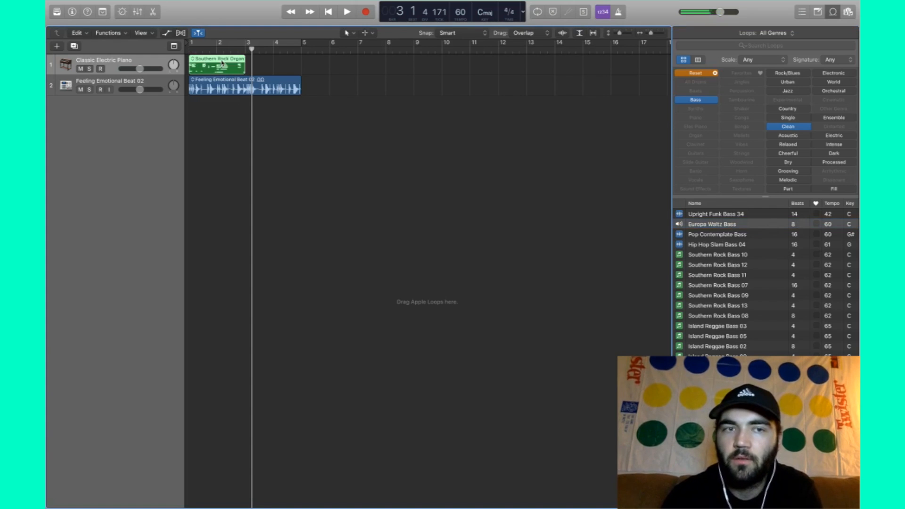
key("e")
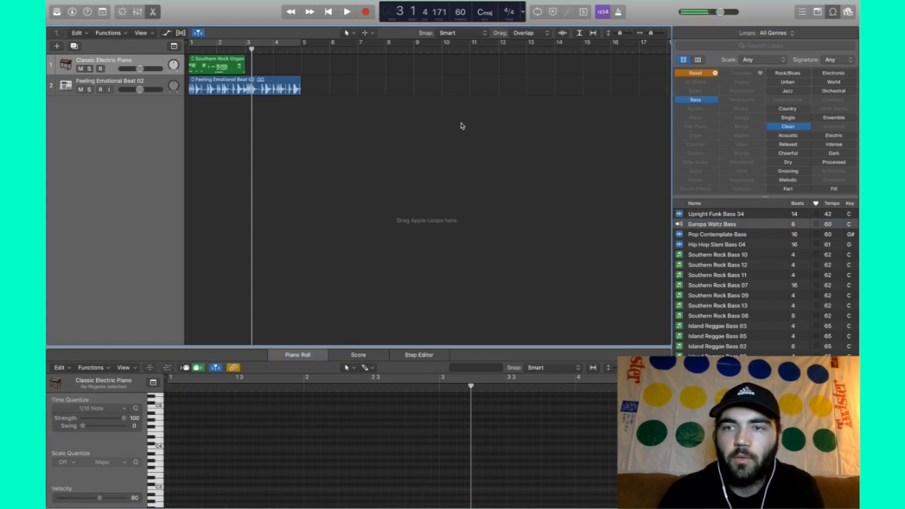
left_click(729, 265)
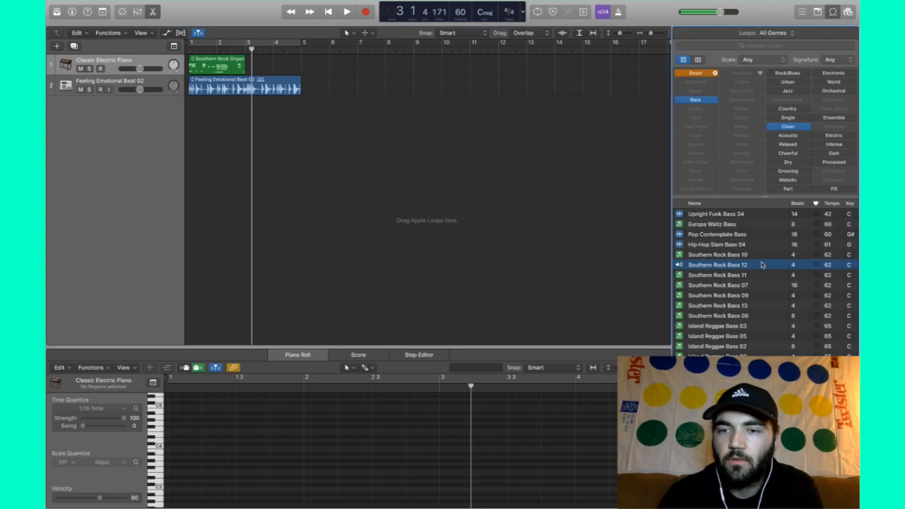
left_click_drag(763, 265, 197, 110)
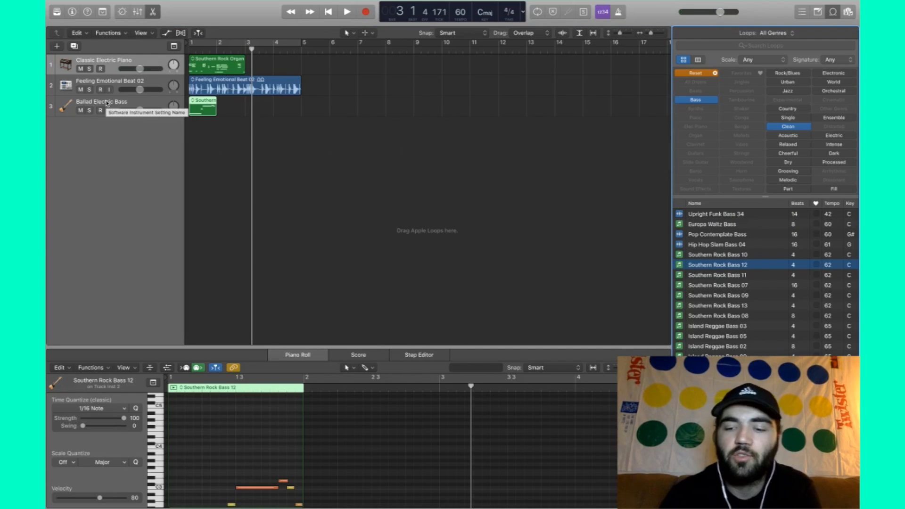
- Play the project from bar 1 with the bass added
key("Return")
key("space")
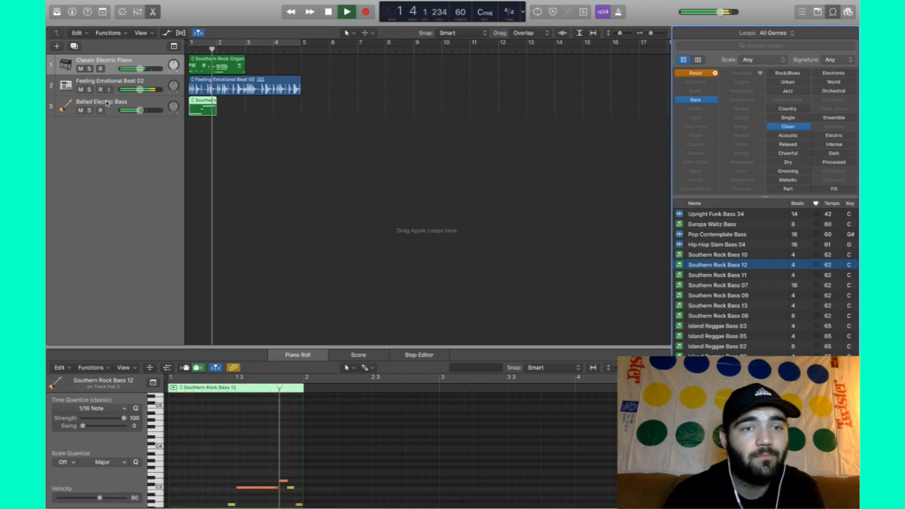
key("space")
mouse_move(755, 274)
left_mouse_down()
mouse_move(732, 275)
mouse_move(739, 274)
left_mouse_up()
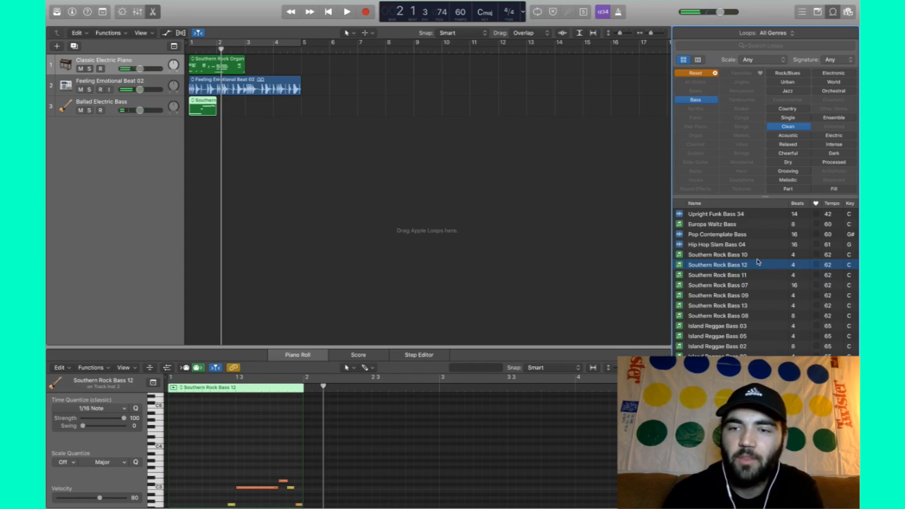
left_click(255, 123)
key("Return")
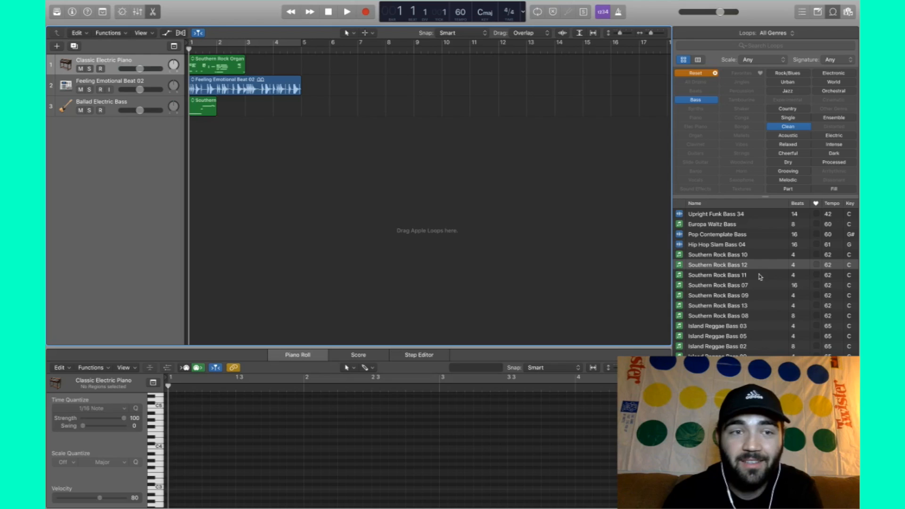
key("space")
- Place Southern Rock Bass 11 after the first bass region and play from bar 1.7
left_click_drag(759, 276, 220, 107)
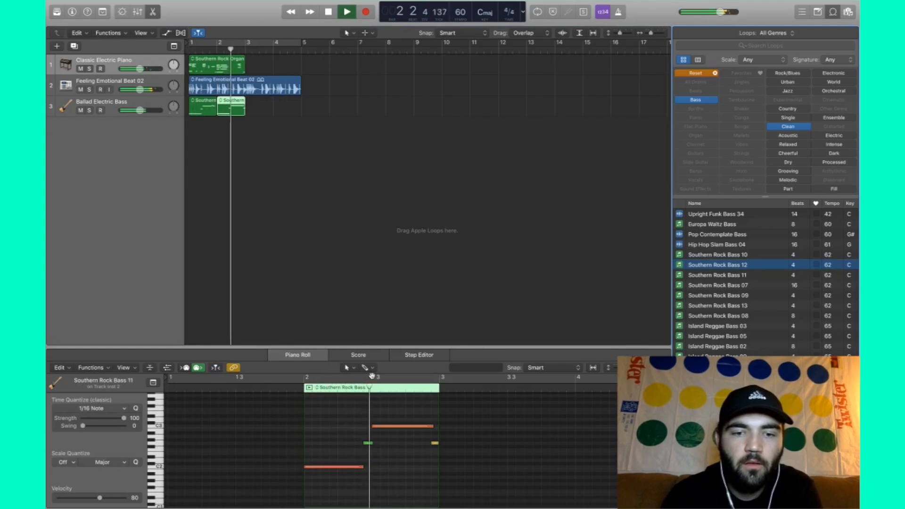
left_click(321, 159)
key("space")
left_click(228, 109)
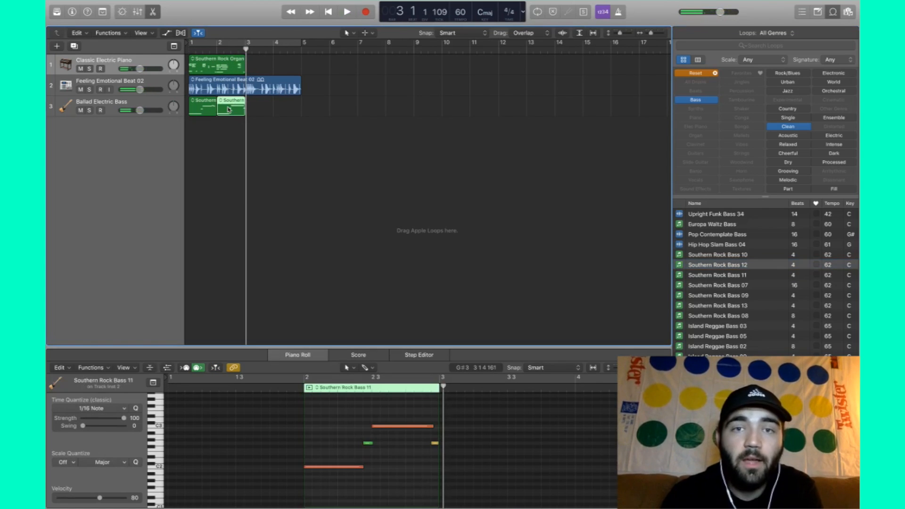
left_click(209, 49)
key("space")
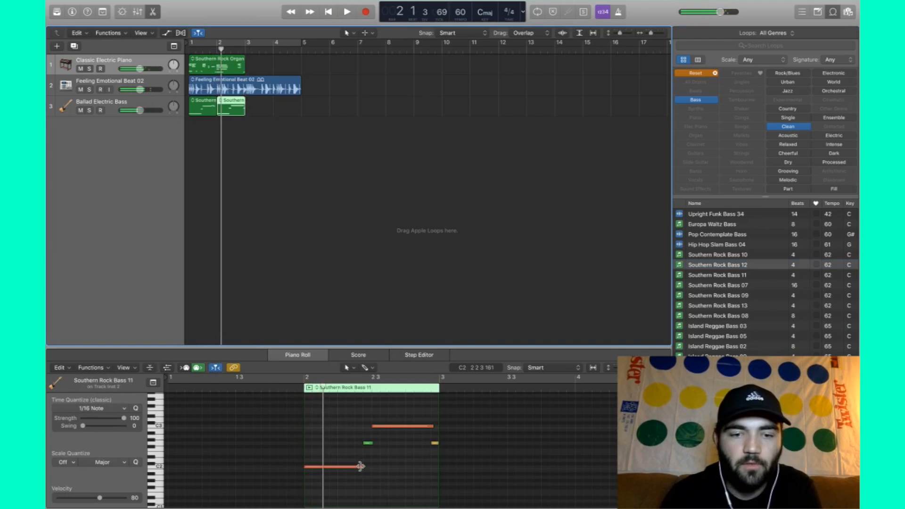
- Lower the C2 bass note and three higher notes by two semitones, then play back
left_click_drag(359, 467, 356, 475)
left_click_drag(459, 462, 336, 400)
left_click_drag(384, 427, 384, 431)
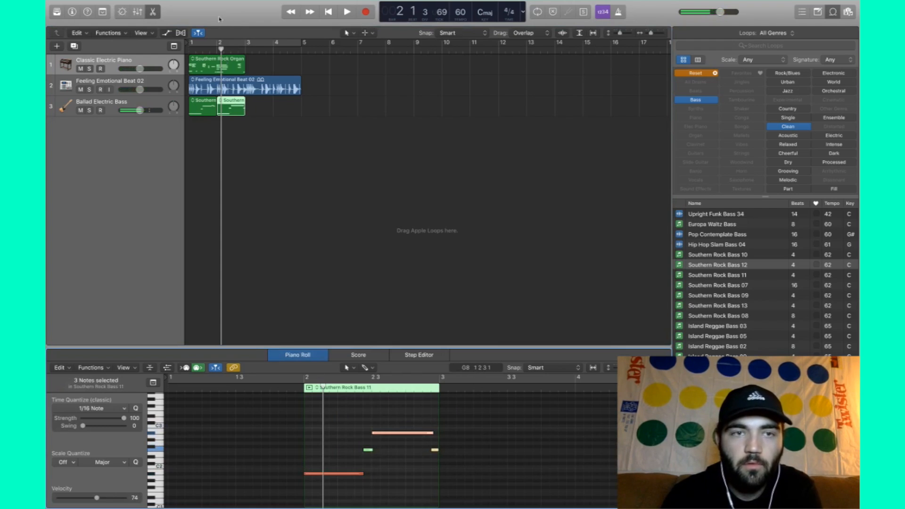
left_click(209, 49)
key("space")
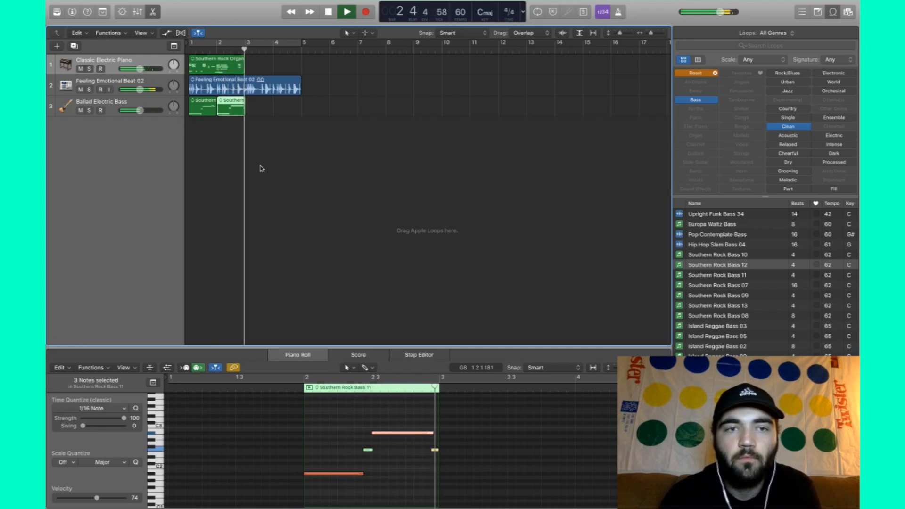
left_click(306, 137)
key("space")
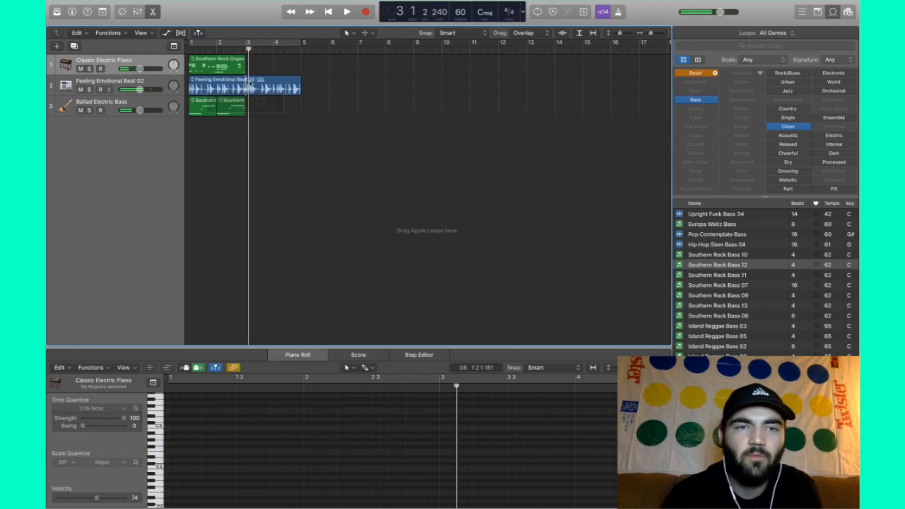
- Use the Scissors tool to split the drum beat at bar 3 and delete the tail
left_click(371, 33)
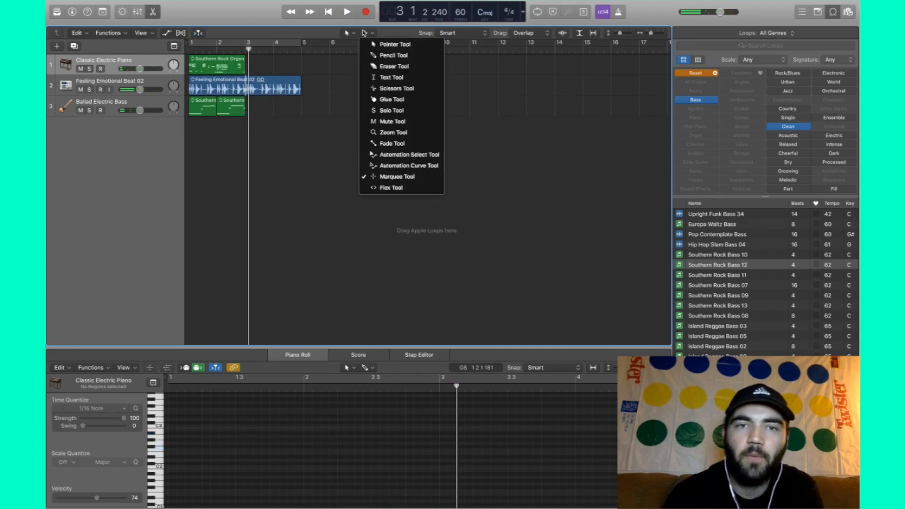
left_click(413, 88)
key("comma")
key("period")
key("period")
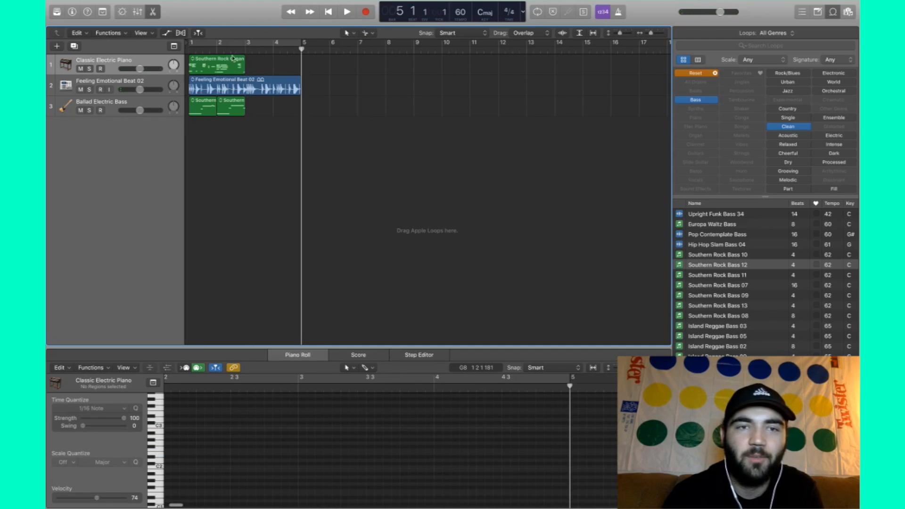
left_click(246, 87, "super")
left_click(277, 89)
key("Delete")
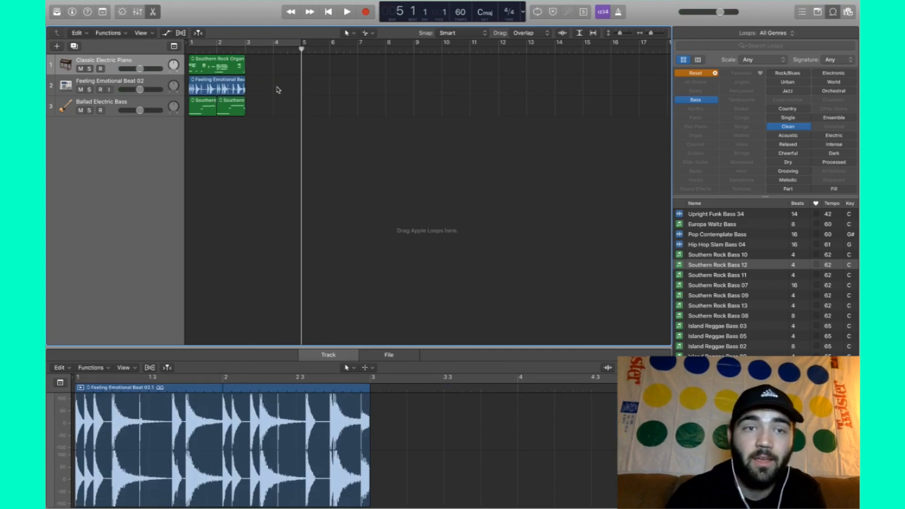
- Repeat all four regions to fill bars 3–5 and play the extended beat from the start
left_click_drag(277, 125, 201, 65)
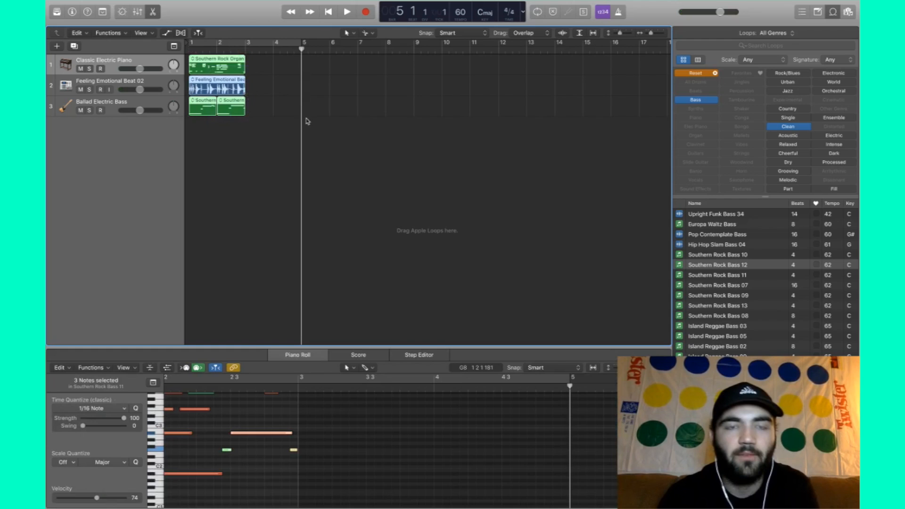
left_click(246, 48)
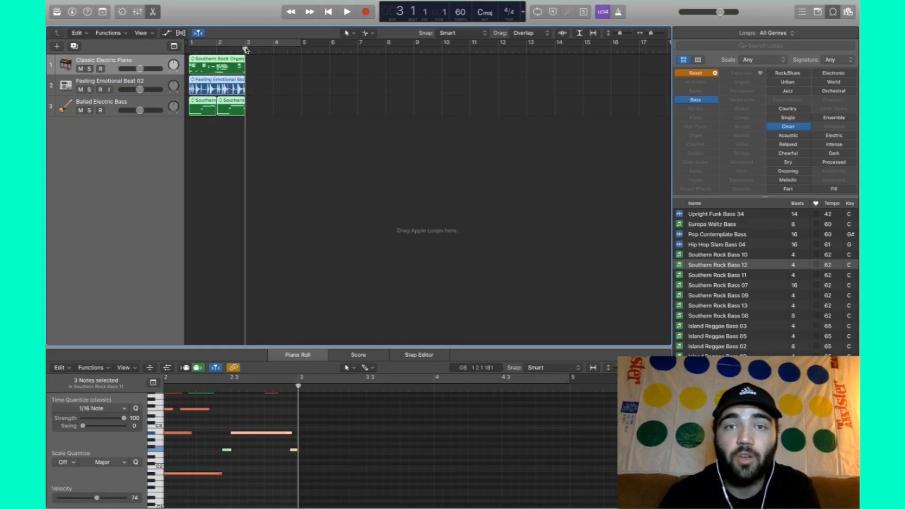
key("super+r")
left_click(286, 144)
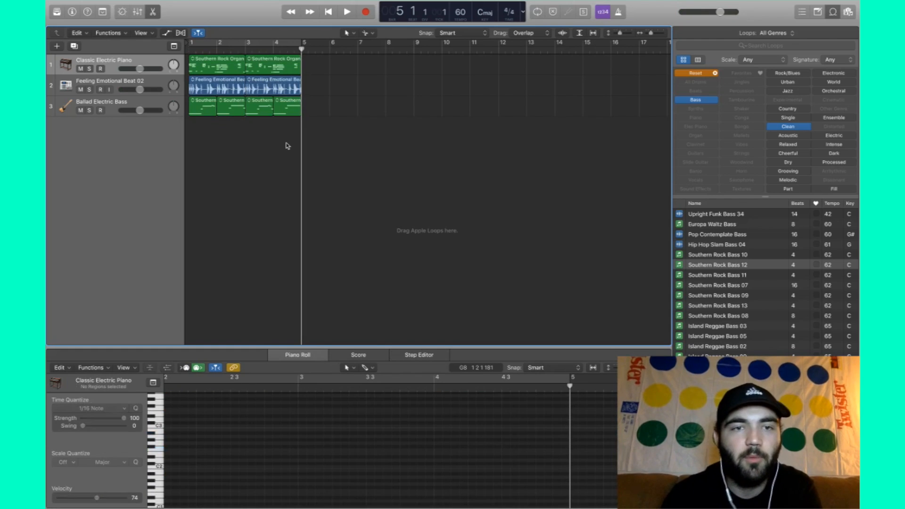
key("Return")
key("space")
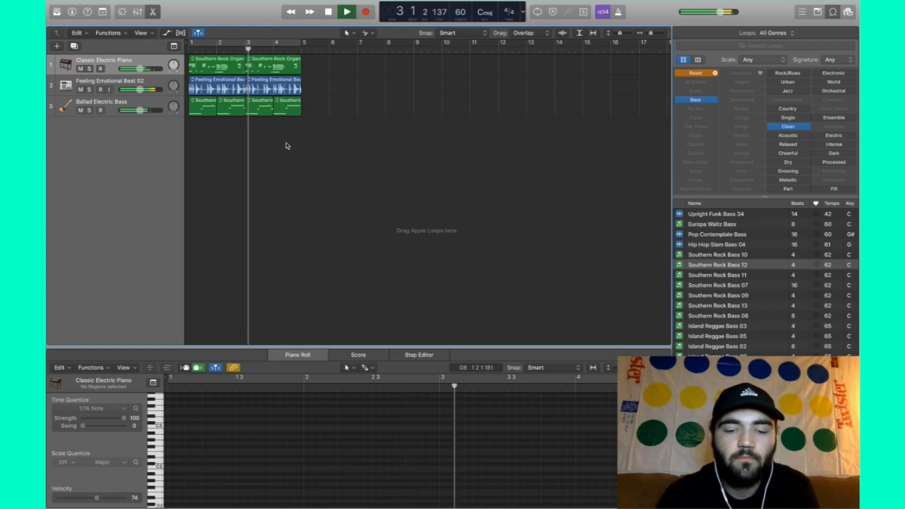
key("space")
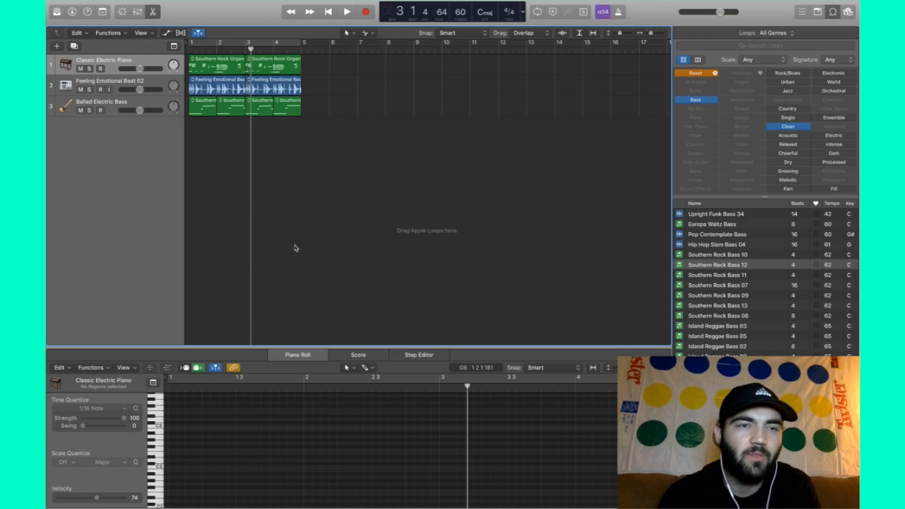
- Solo the electric piano track and audition it from bar 1
left_click(117, 103)
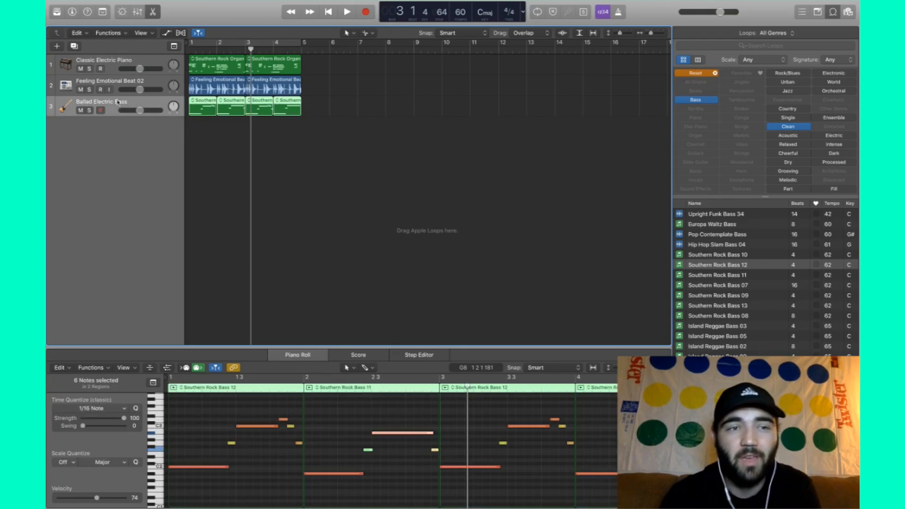
left_click(114, 64)
left_click(89, 69)
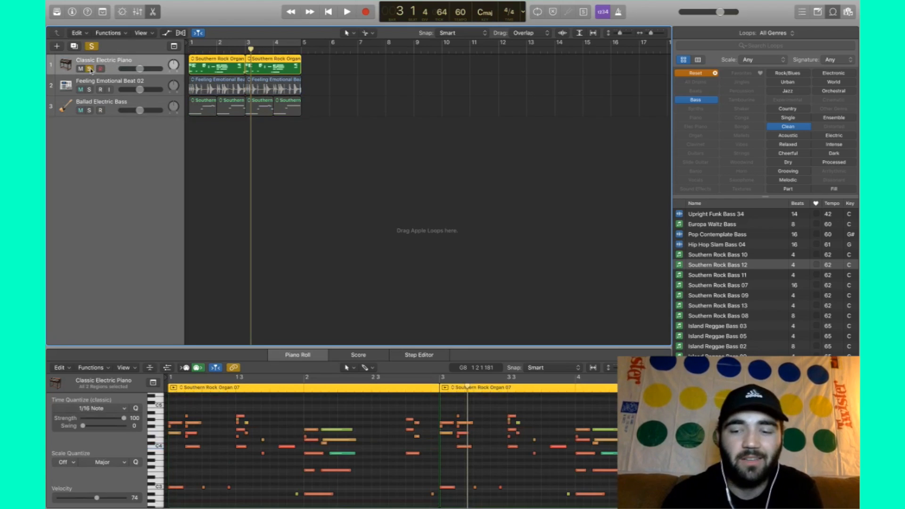
key("Return")
key("space")
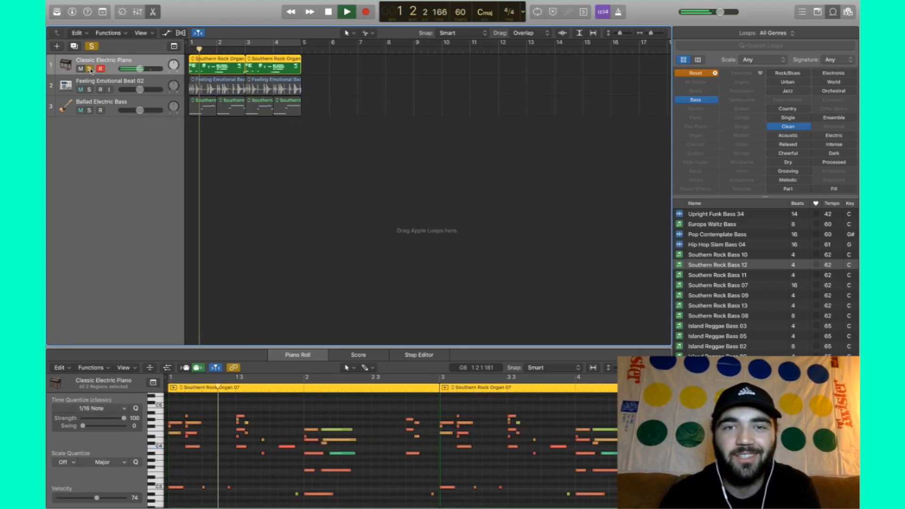
key("space")
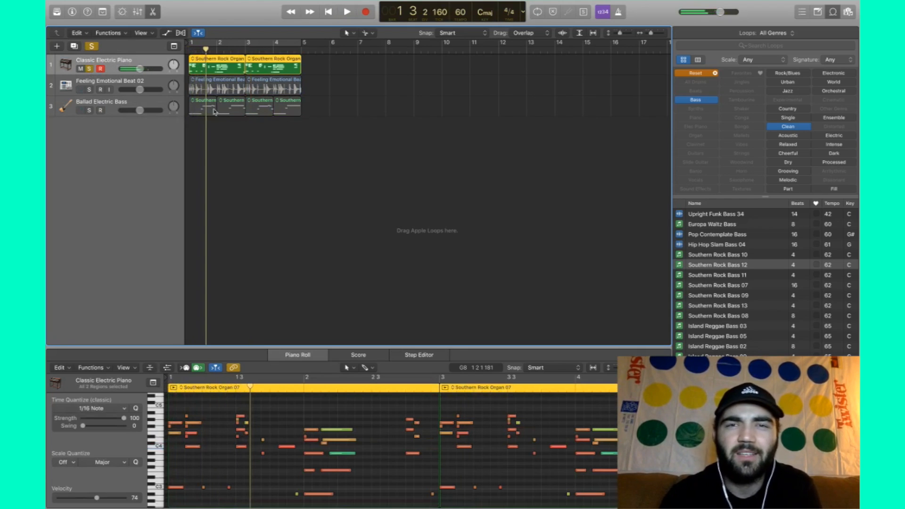
left_click(359, 157)
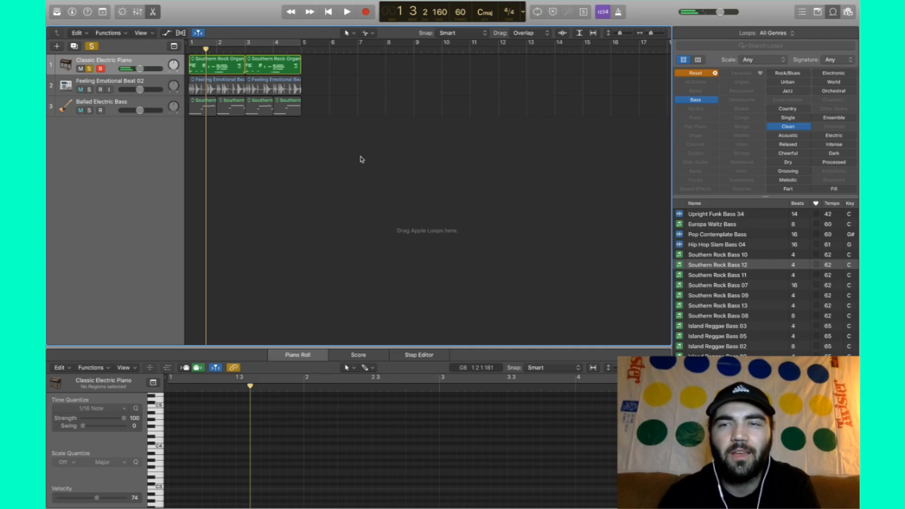
- Reset the Loop Browser keywords, unsolo, and open the Library for the electric piano track
left_click(715, 74)
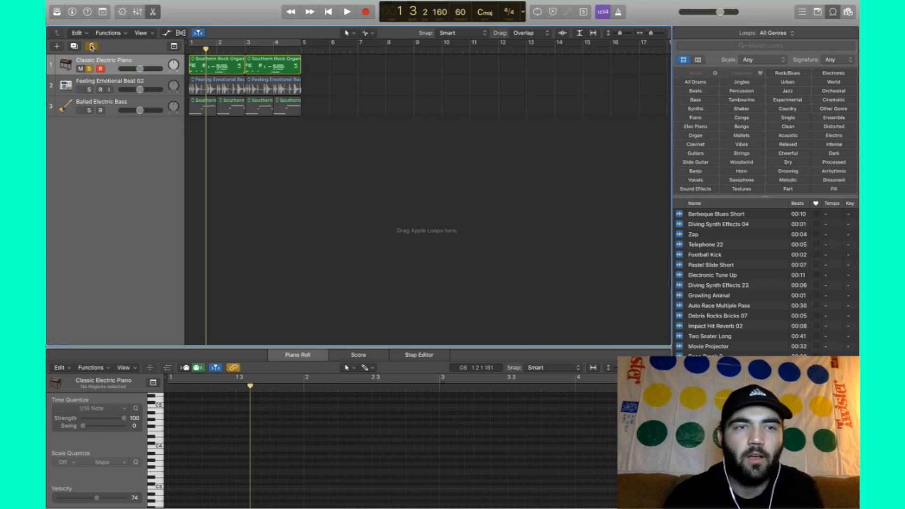
left_click(91, 47)
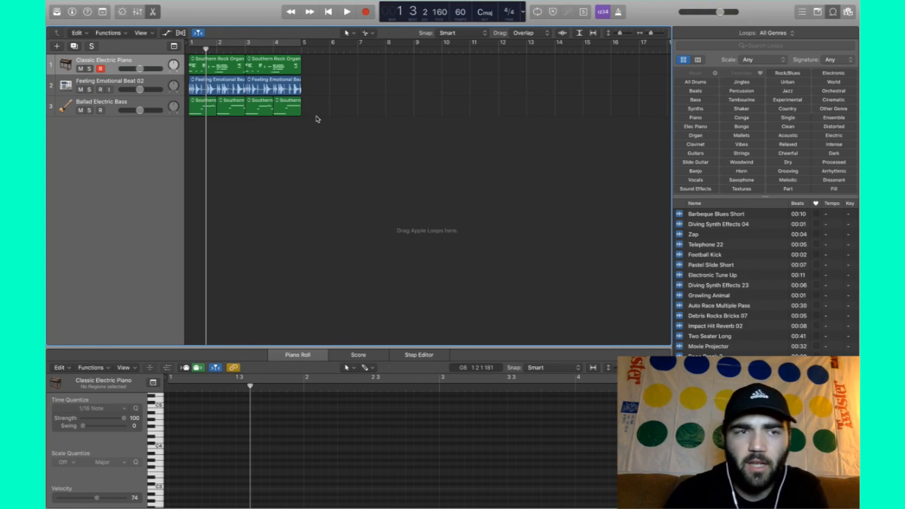
left_click(118, 106)
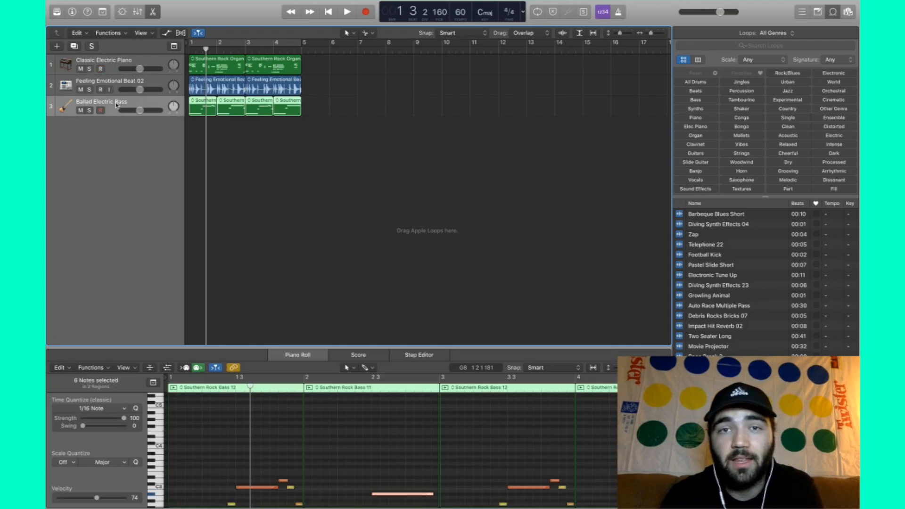
left_click(113, 69)
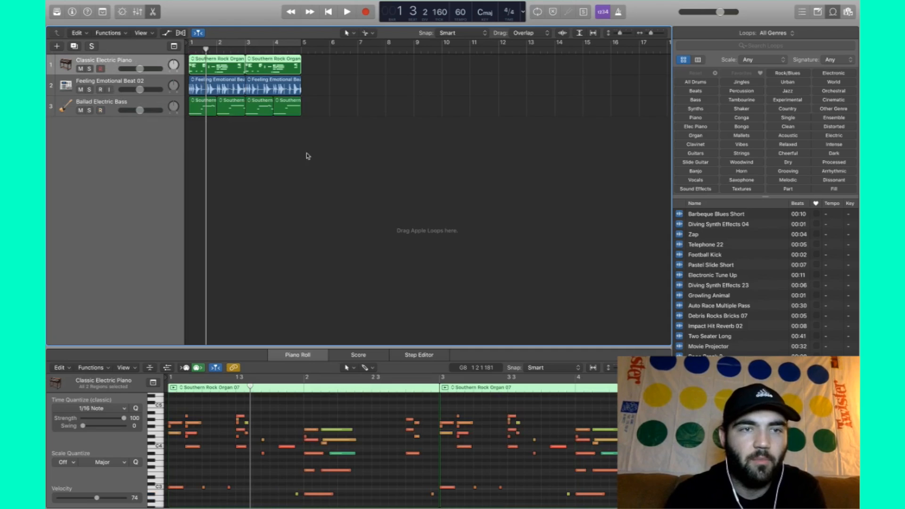
left_click(53, 14)
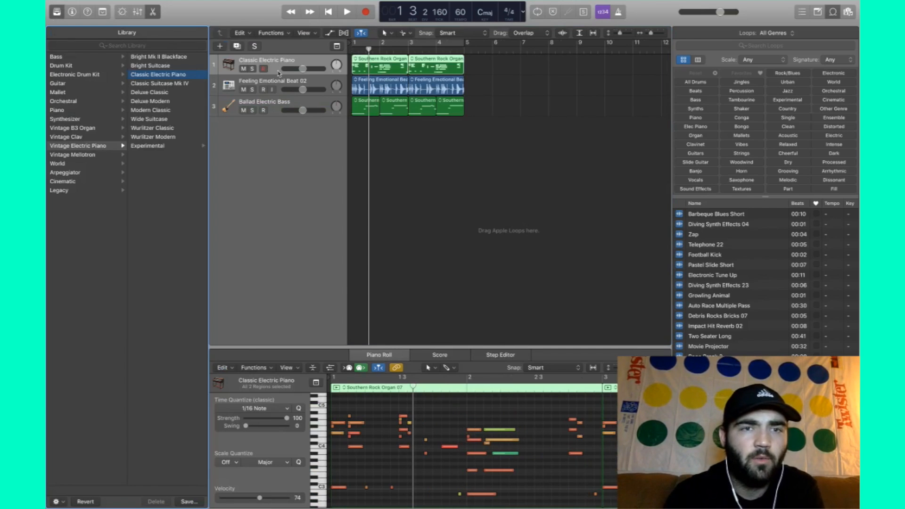
- Load the Classic Suitcase Mk IV patch and play the soloed piano track from bar 1
left_click(175, 83)
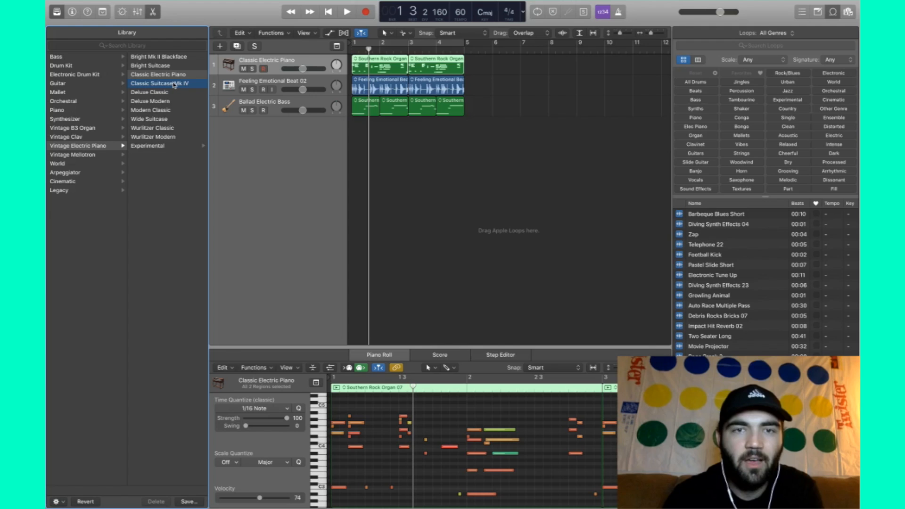
key("Return")
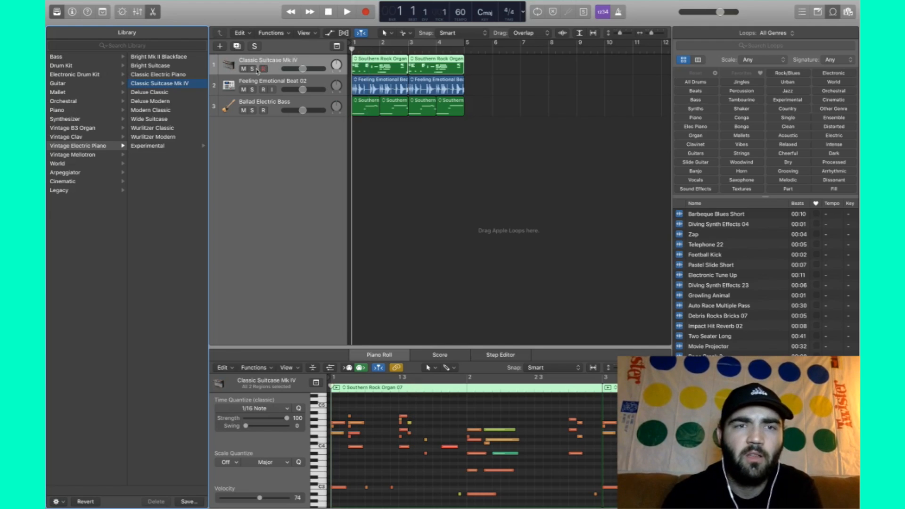
left_click(252, 69)
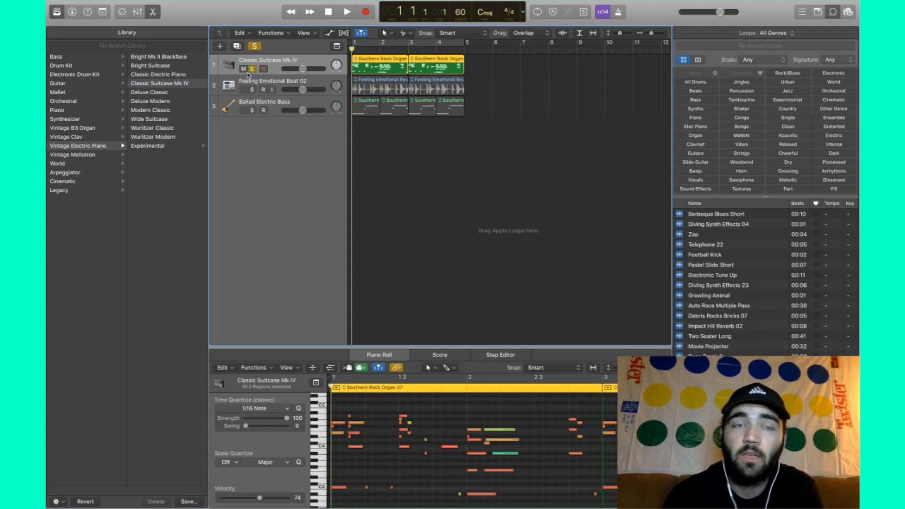
key("space")
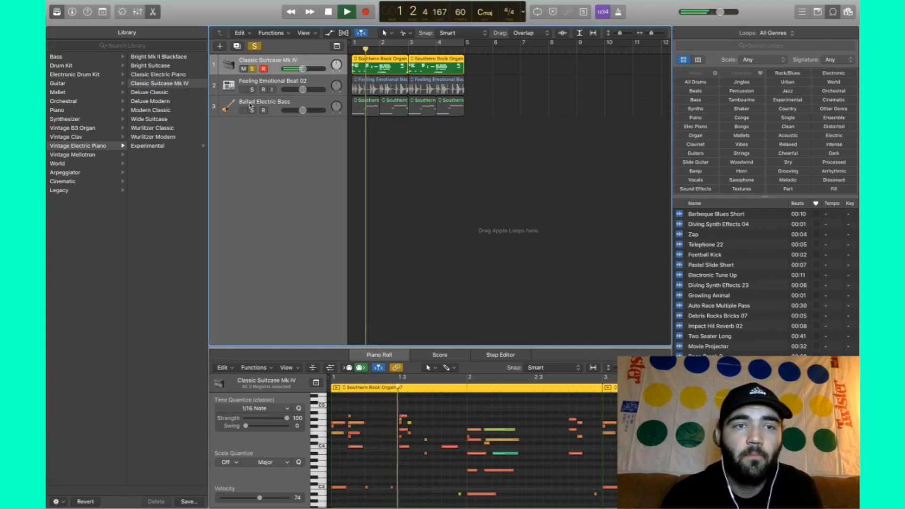
- Try Deluxe Classic and Deluxe Modern, settle on Modern Classic, and close the Library
left_click(165, 92)
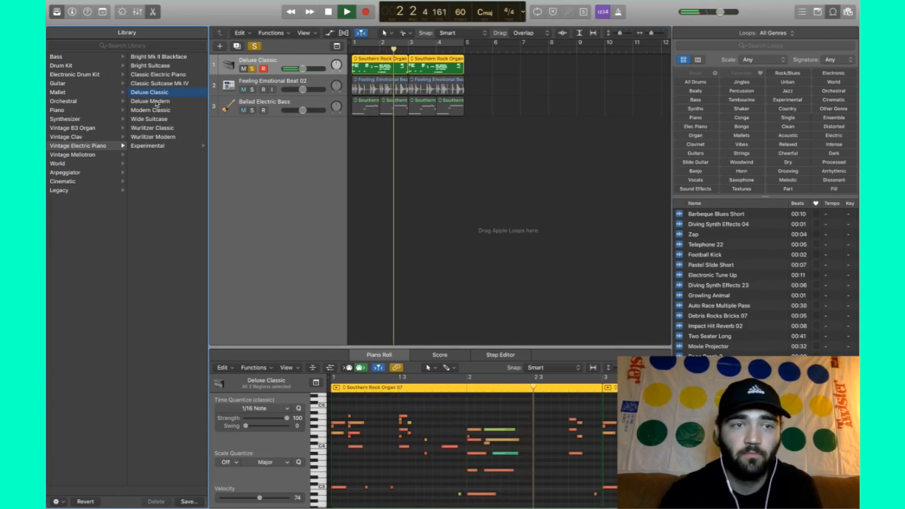
left_click(157, 103)
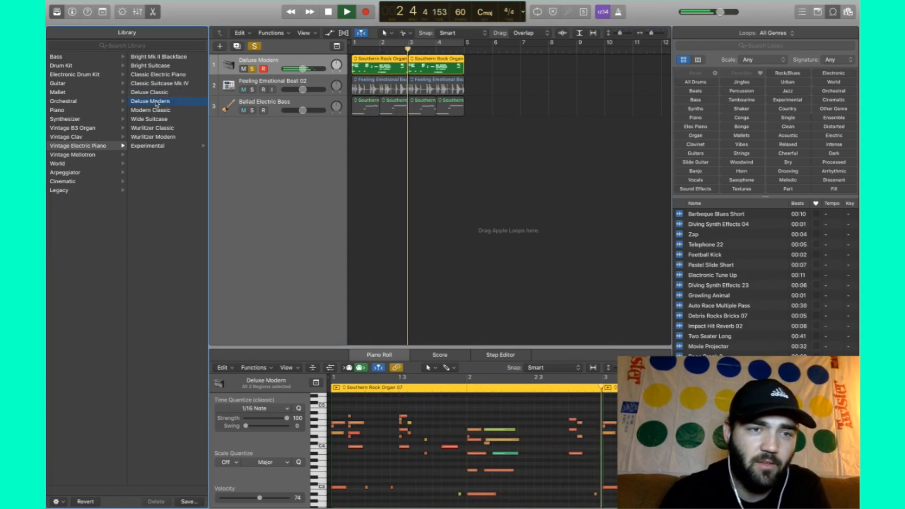
left_click(160, 111)
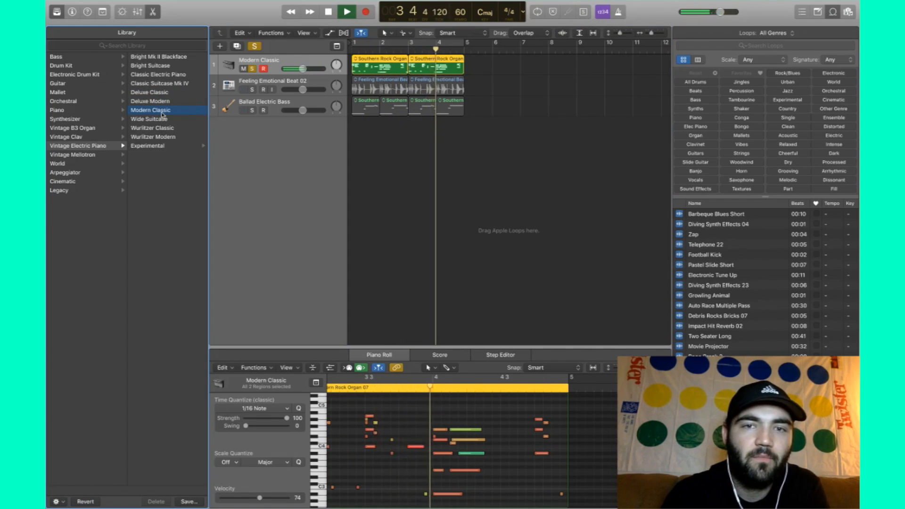
key("space")
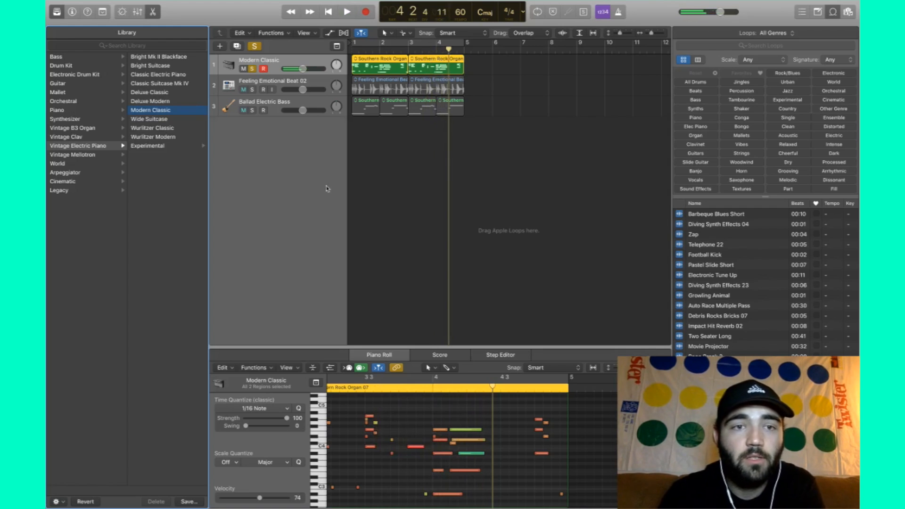
left_click(58, 12)
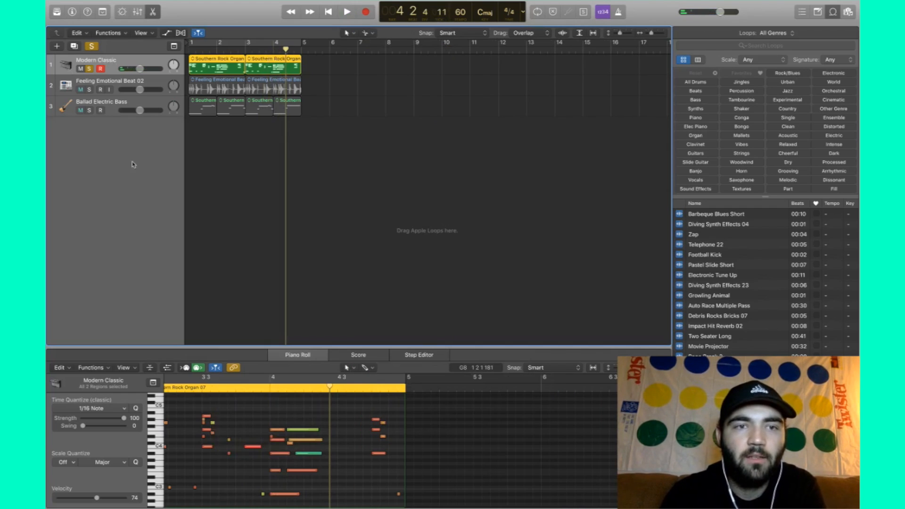
left_click(240, 196)
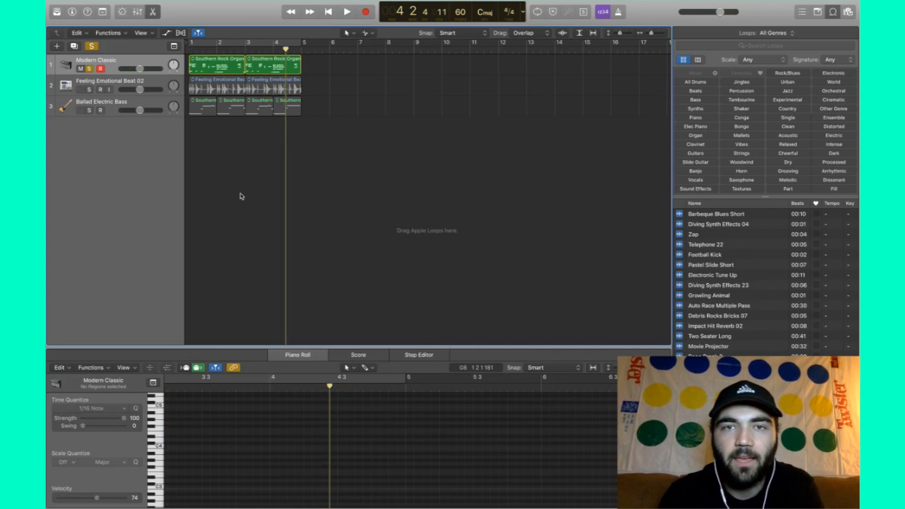